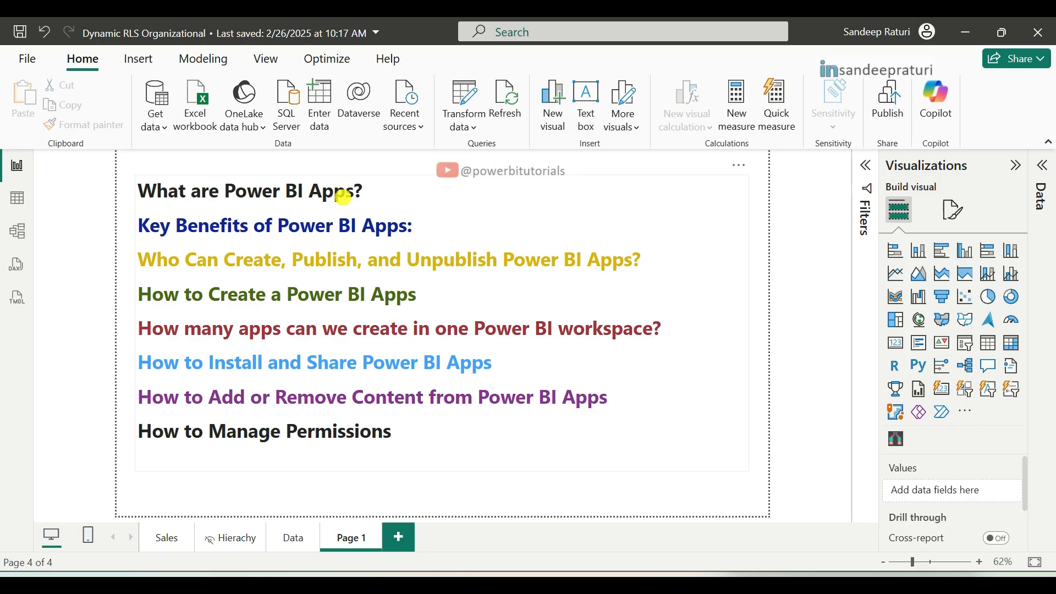
Step: Switch to the Power BI service in Chrome and examine the PBI Demo workspace's user access and available roles
{"action": "mouse_move", "coordinate": [353, 554]}
{"action": "left_click", "coordinate": [366, 528]}
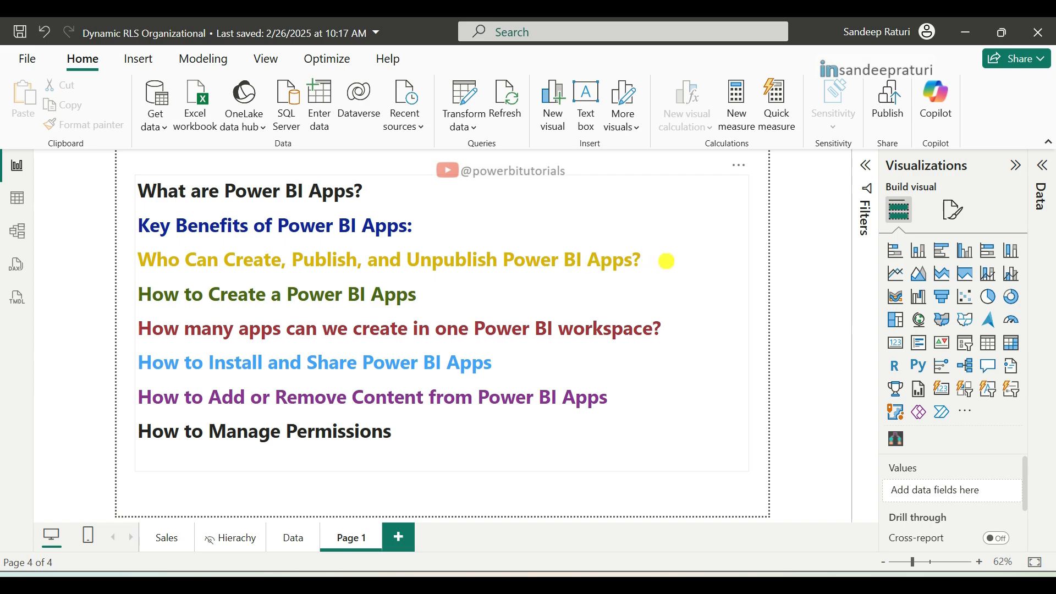
{"action": "mouse_move", "coordinate": [431, 584]}
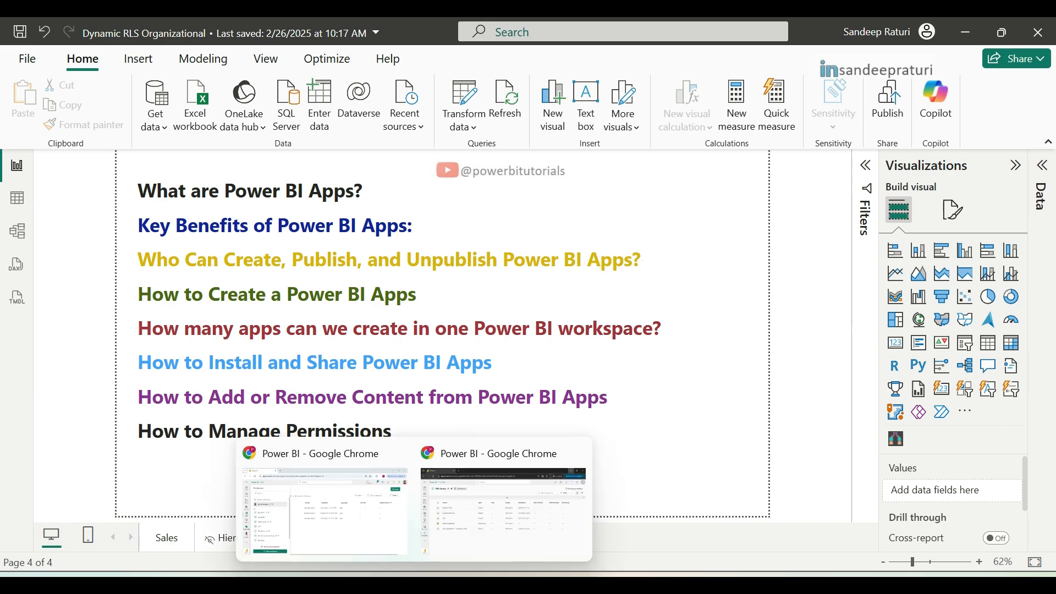
{"action": "left_click", "coordinate": [360, 551]}
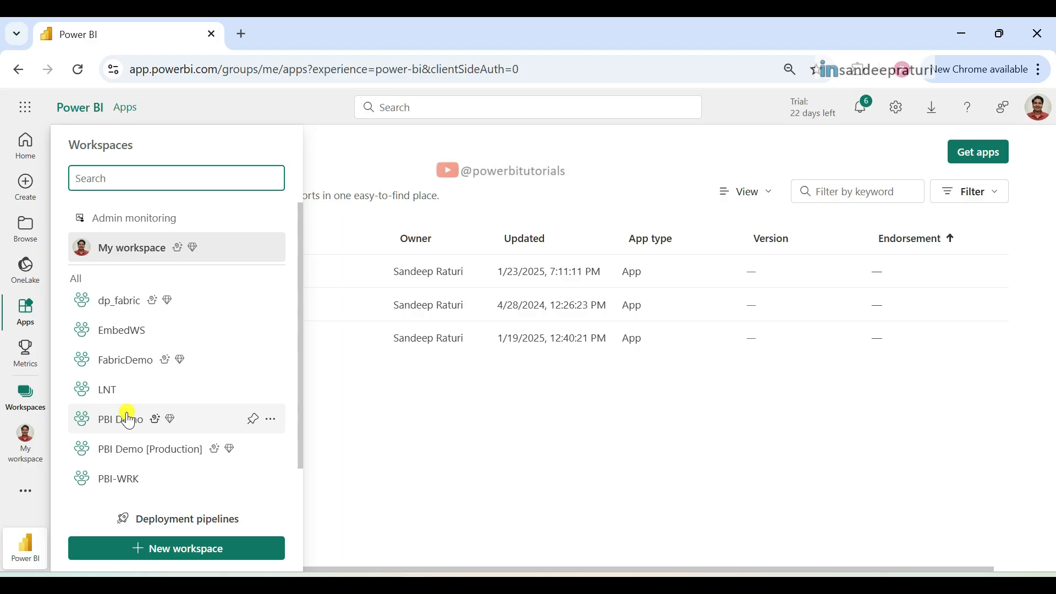
{"action": "left_click", "coordinate": [275, 423]}
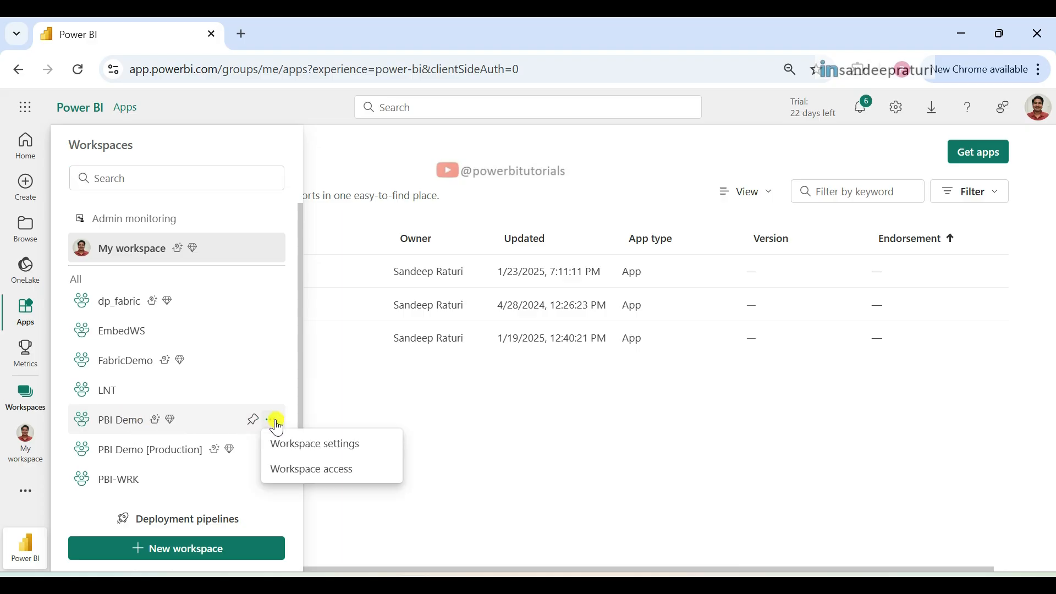
{"action": "left_click", "coordinate": [321, 472]}
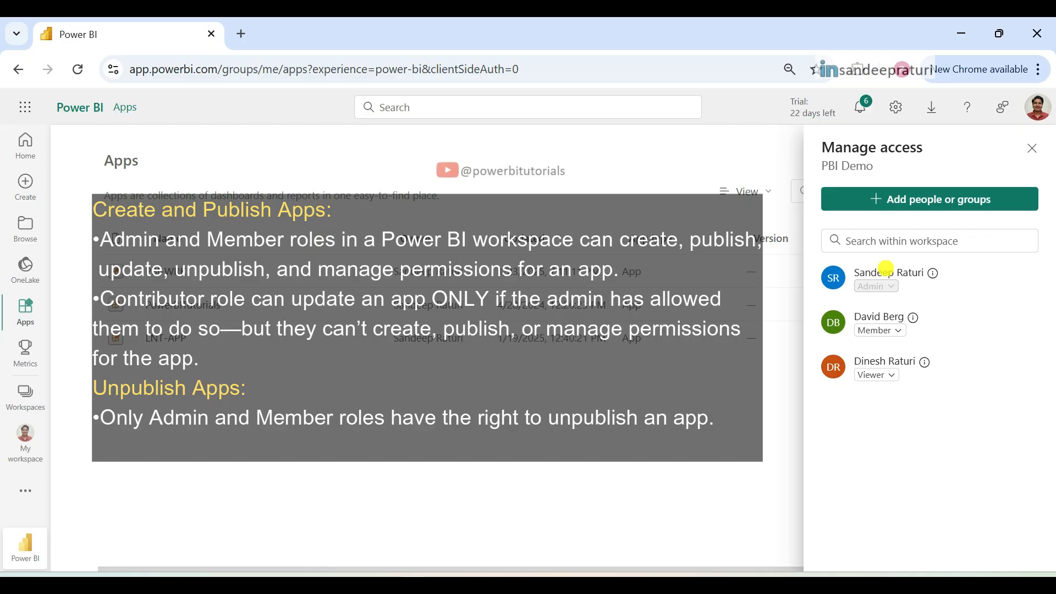
{"action": "left_click", "coordinate": [877, 376]}
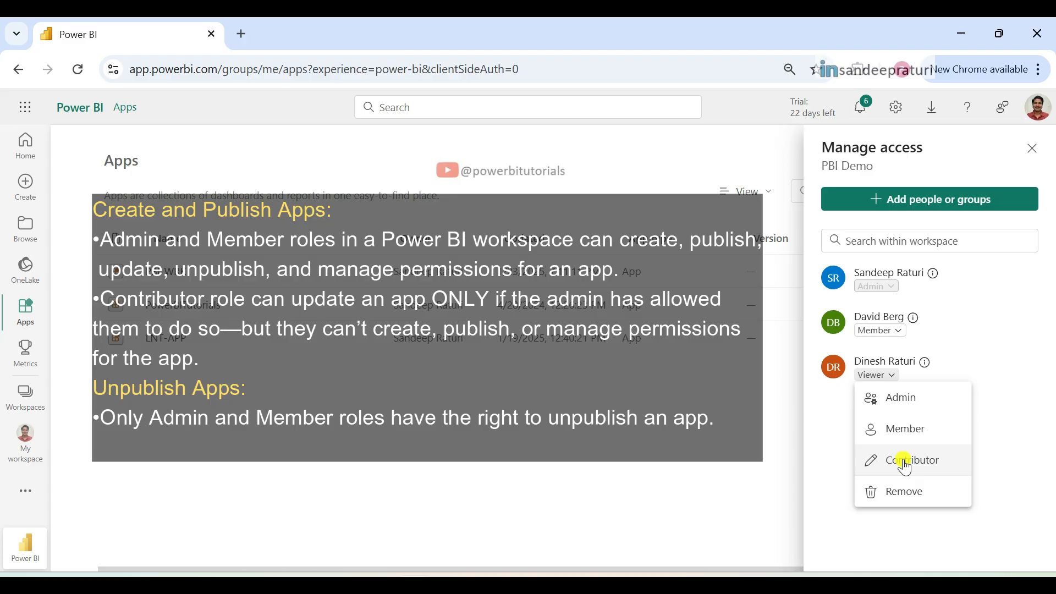
{"action": "left_click", "coordinate": [1007, 398]}
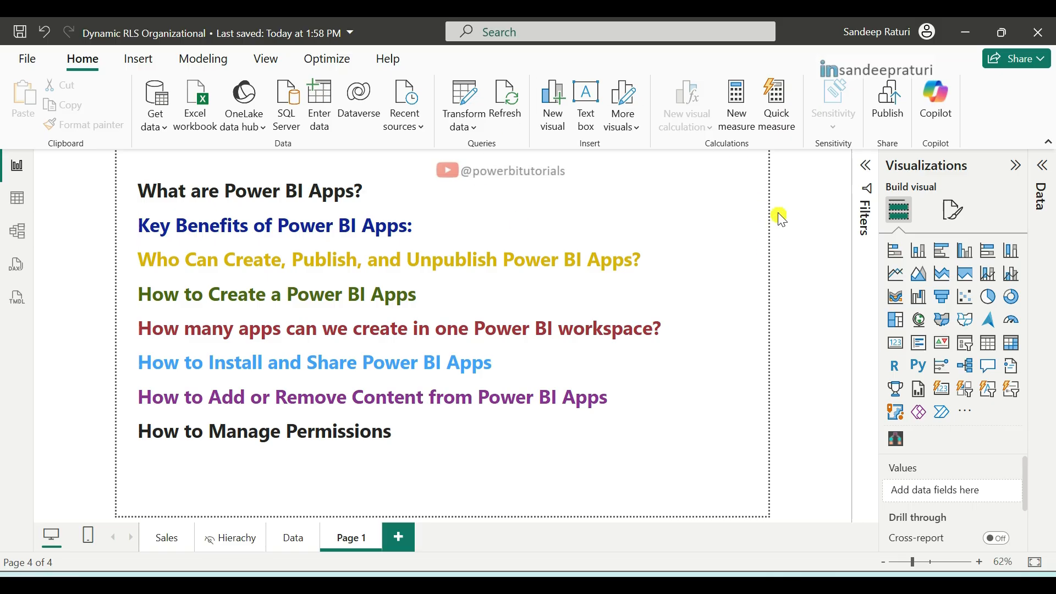
Step: Publish the Dynamic RLS Organizational report from Power BI Desktop to the PBI Demo workspace
{"action": "left_click", "coordinate": [889, 117]}
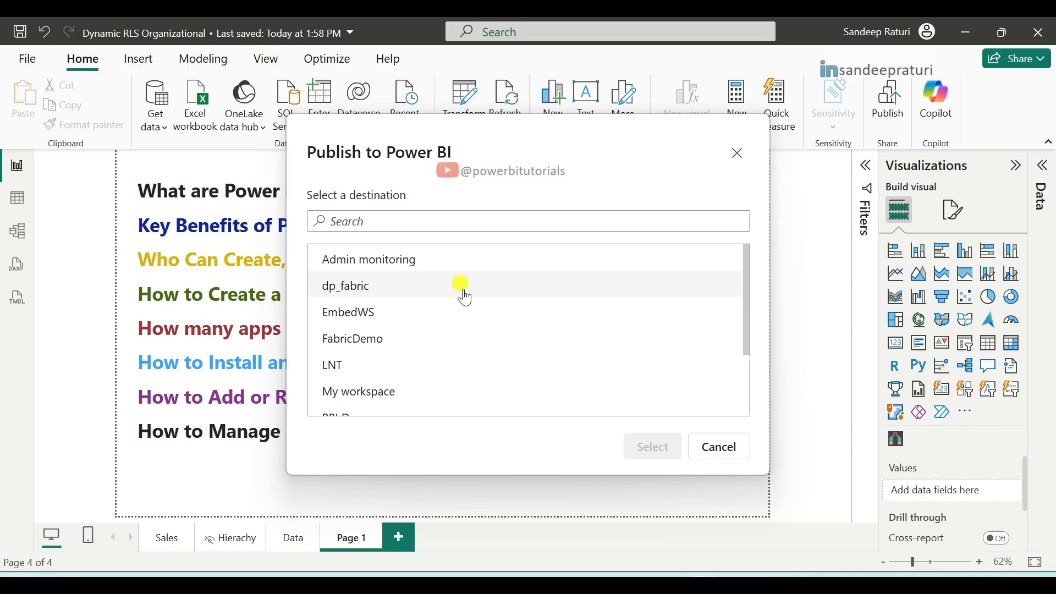
{"action": "scroll", "coordinate": [466, 298], "scroll_direction": "down", "scroll_amount": 3}
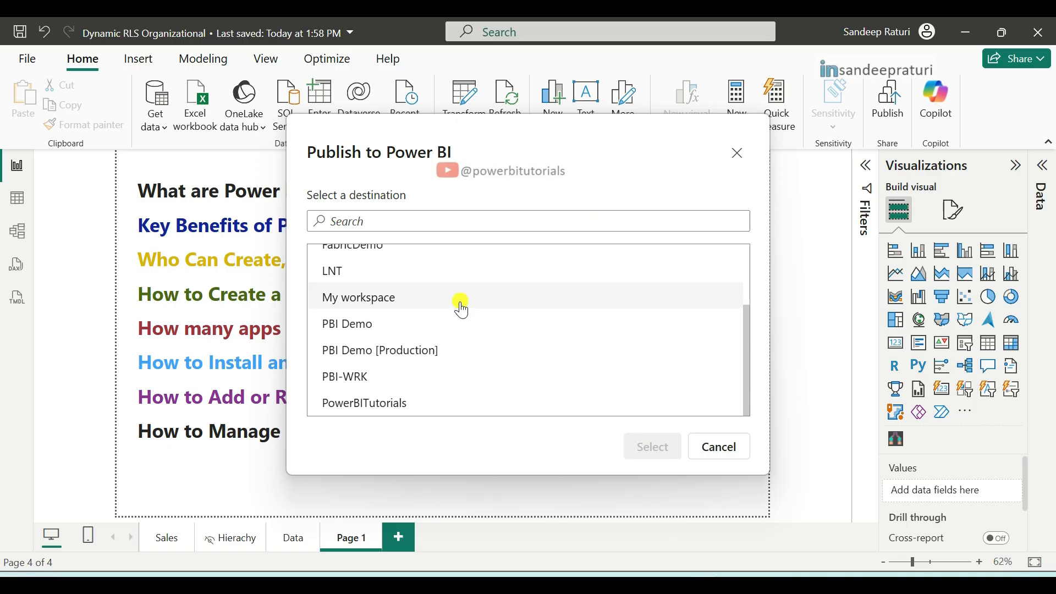
{"action": "left_click", "coordinate": [347, 327]}
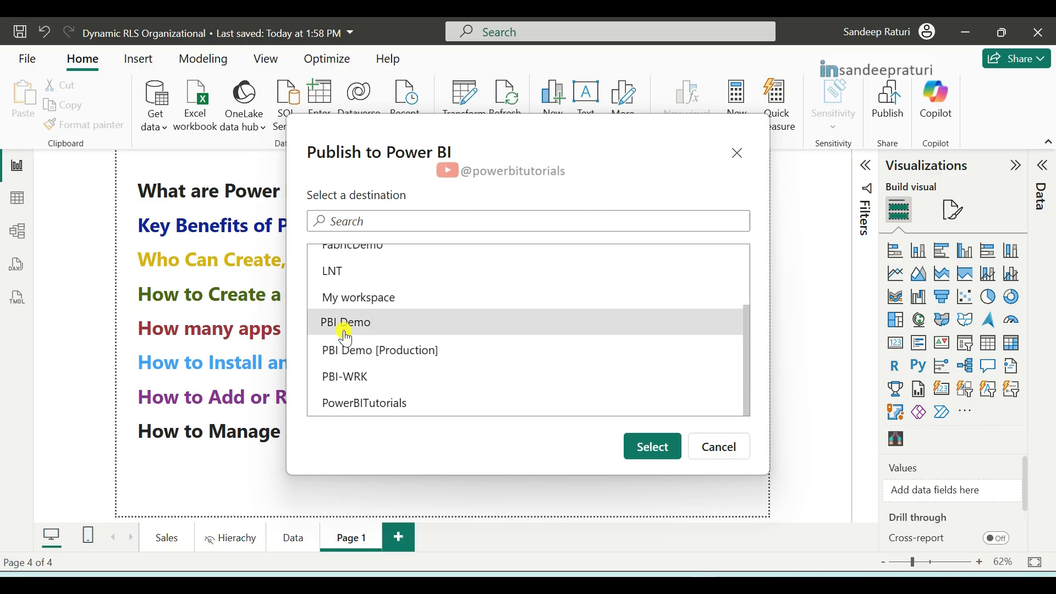
{"action": "left_click", "coordinate": [630, 448]}
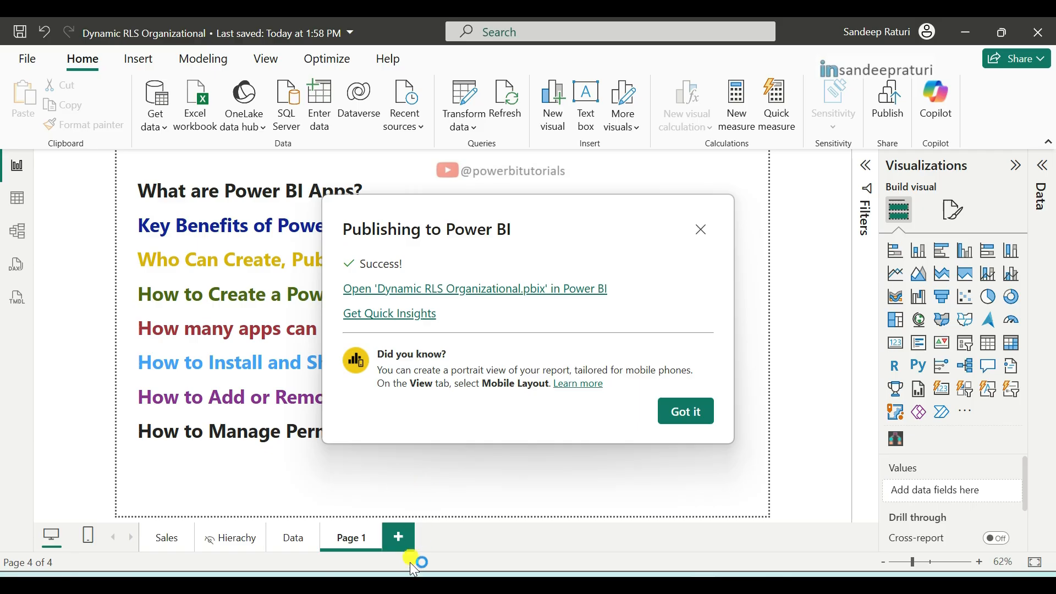
Step: Switch to the Power BI service in Chrome and open the PBI Demo workspace
{"action": "mouse_move", "coordinate": [367, 571]}
{"action": "left_click", "coordinate": [349, 536]}
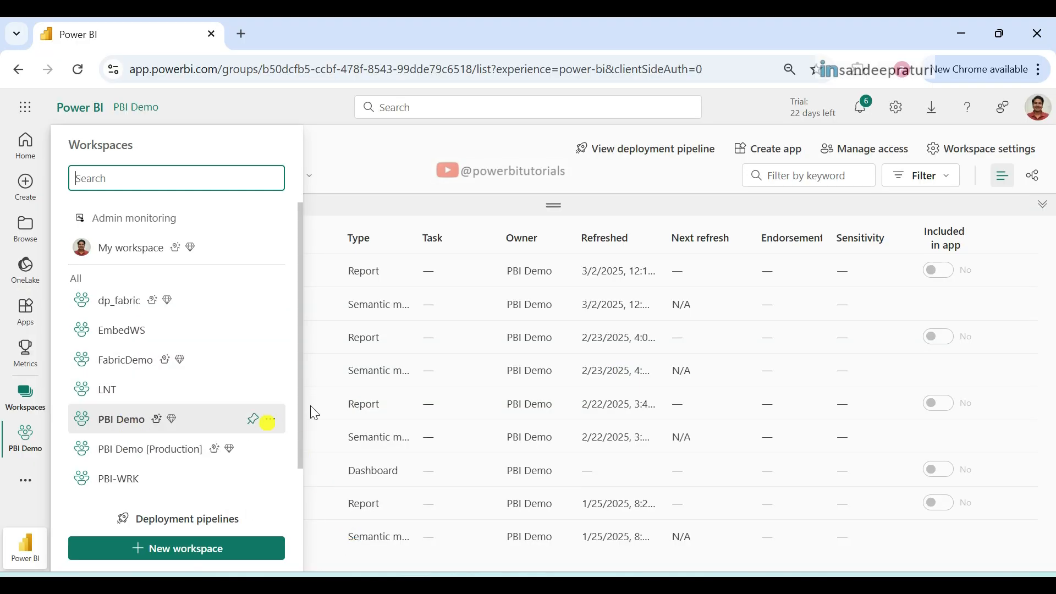
{"action": "left_click", "coordinate": [118, 421]}
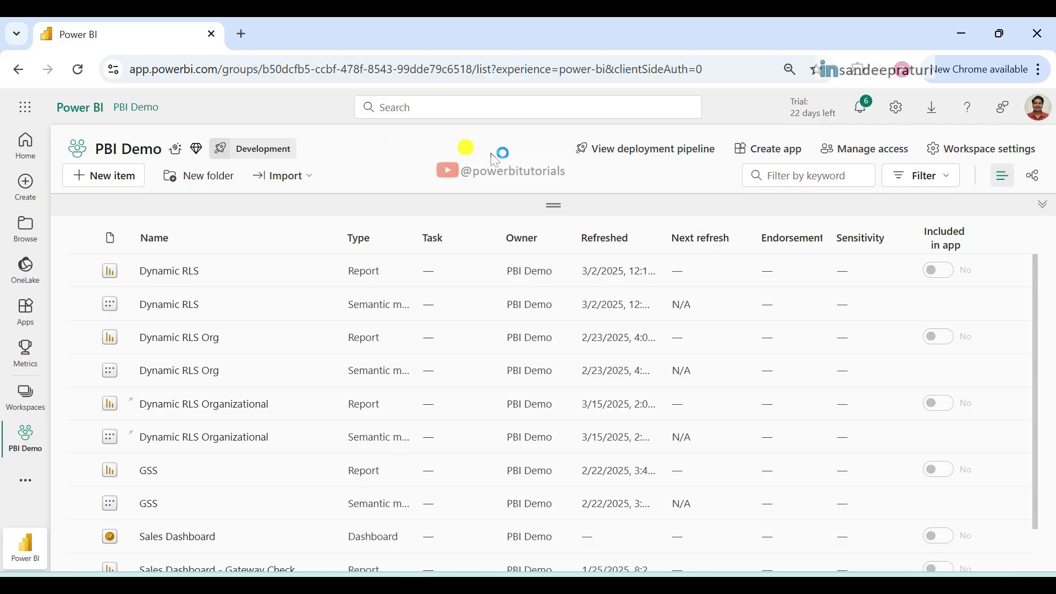
Step: Start an app for the workspace, named "PBI Demo App" with the description "This is PBI Demo WS app"
{"action": "left_click", "coordinate": [785, 156]}
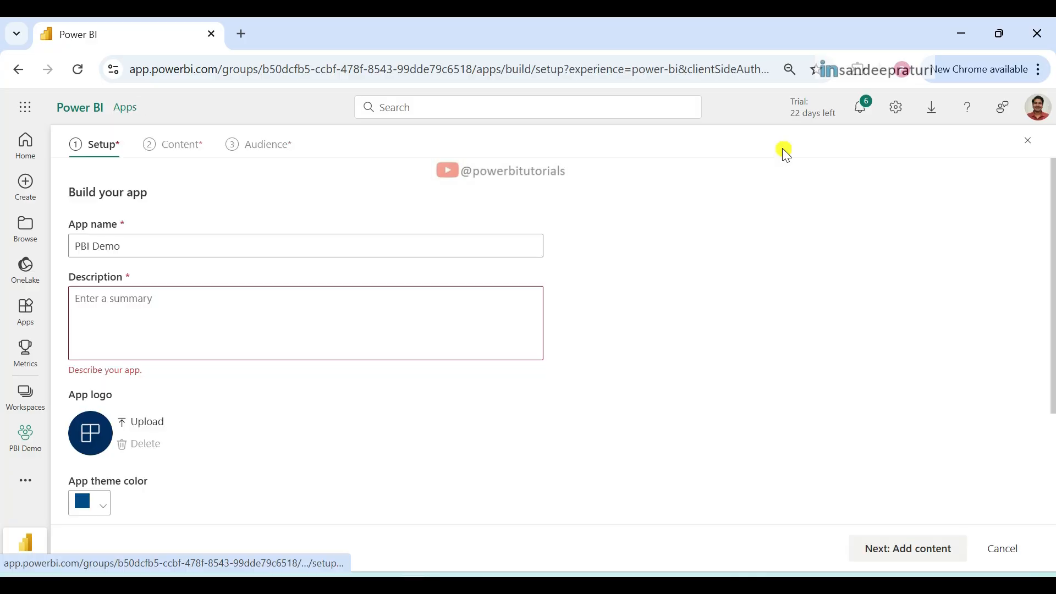
{"action": "left_click", "coordinate": [158, 247]}
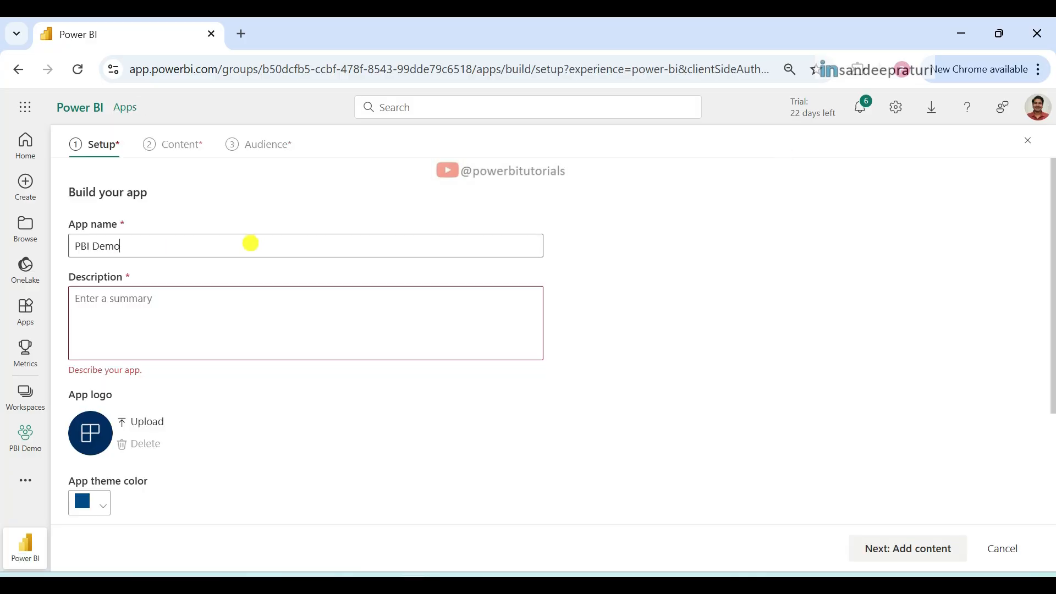
{"action": "type", "text": "App"}
{"action": "left_click", "coordinate": [208, 304]}
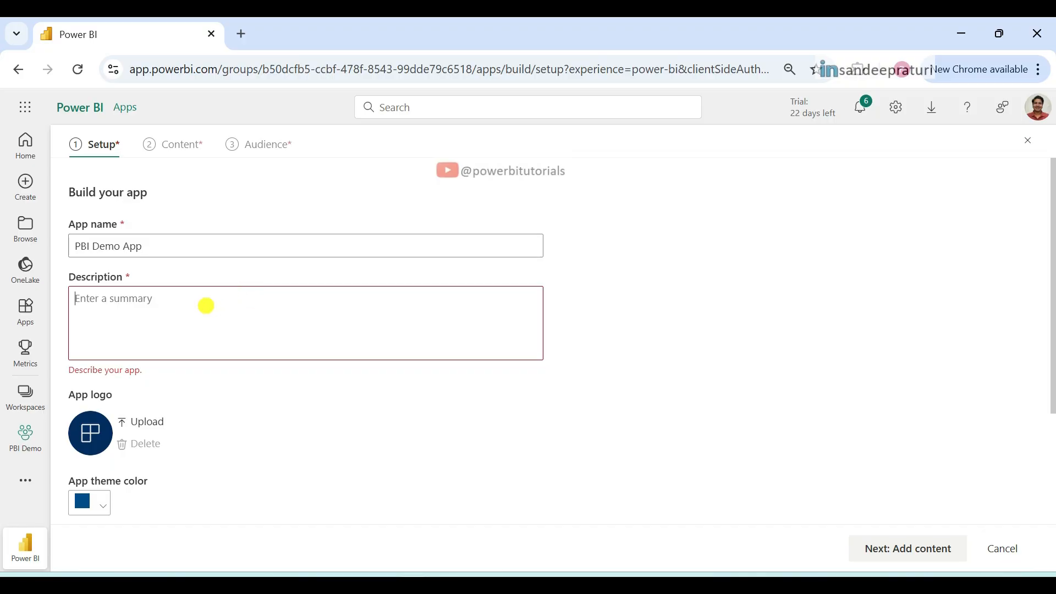
{"action": "type", "text": "This"}
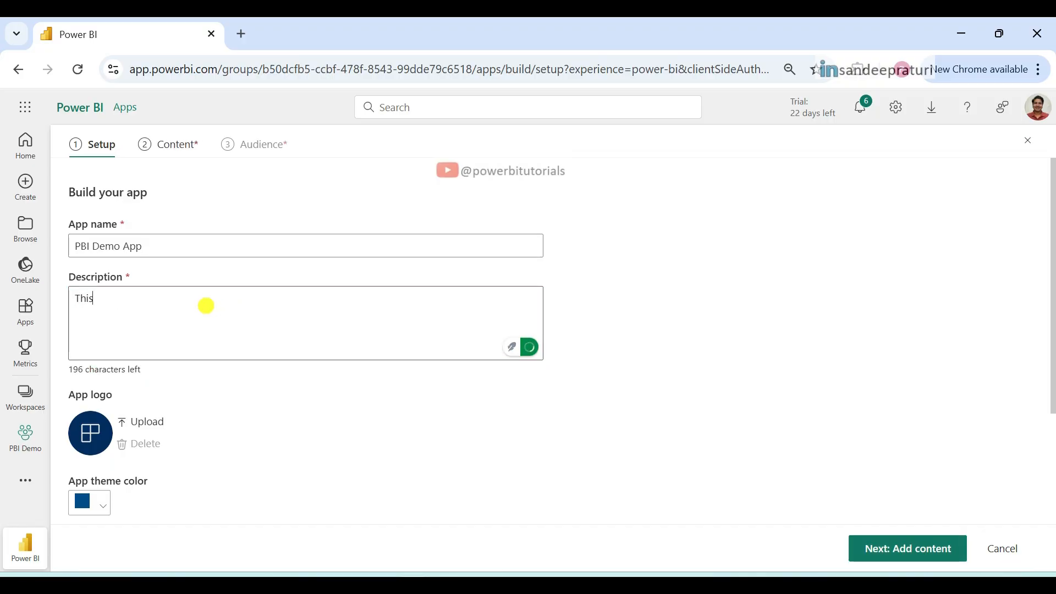
{"action": "type", "text": " is PBI Demo WS app"}
{"action": "scroll", "coordinate": [420, 302], "scroll_direction": "down", "scroll_amount": 3}
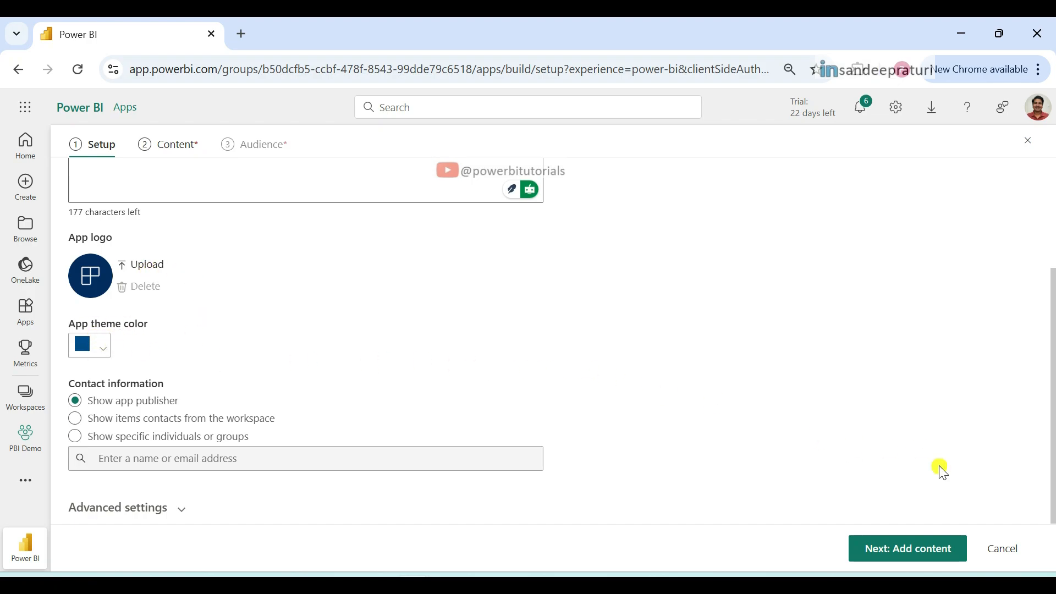
Step: Add the Dynamic RLS report and the Sales Dashboard as app content and proceed to the audience setup
{"action": "left_click", "coordinate": [915, 559]}
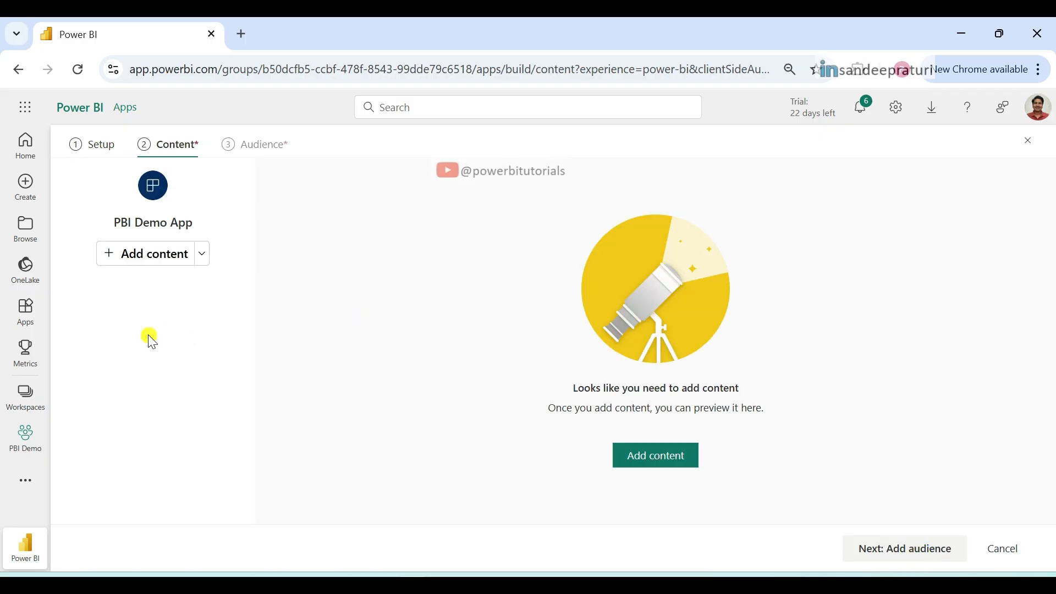
{"action": "left_click", "coordinate": [133, 255]}
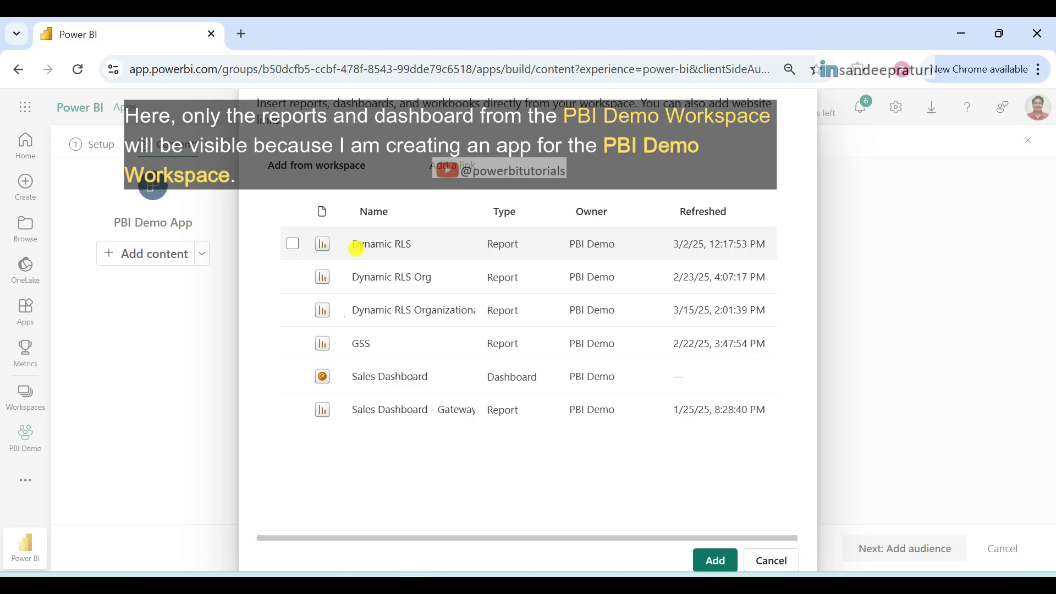
{"action": "left_click", "coordinate": [293, 244]}
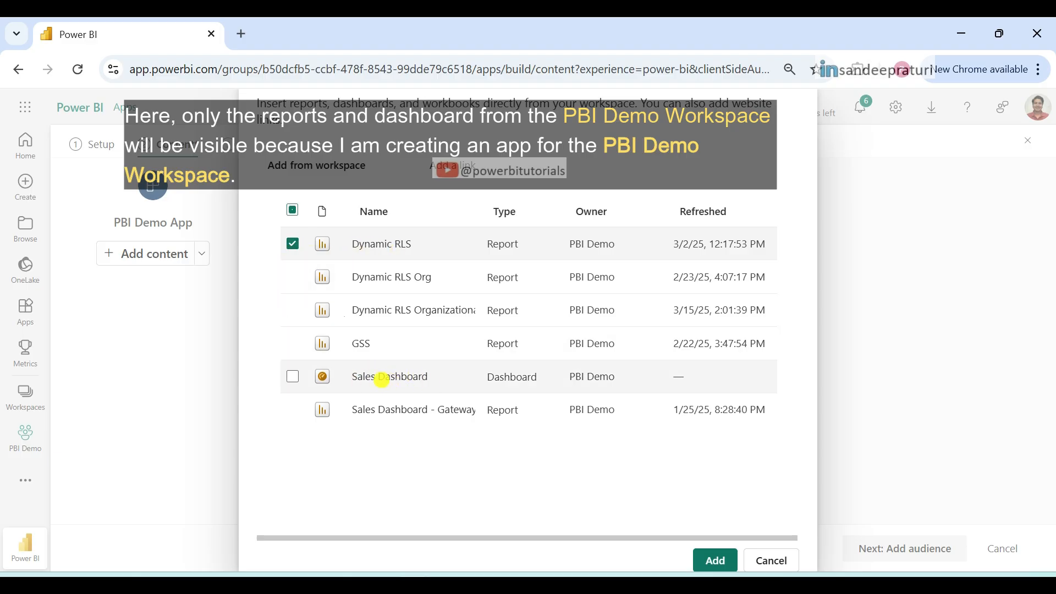
{"action": "left_click", "coordinate": [292, 380]}
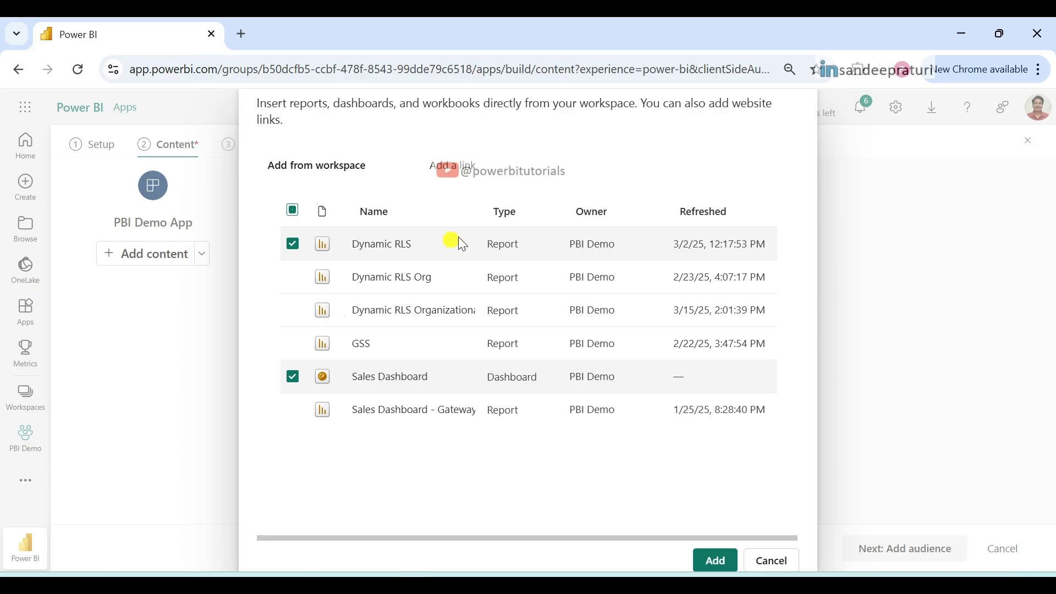
{"action": "left_click", "coordinate": [715, 560]}
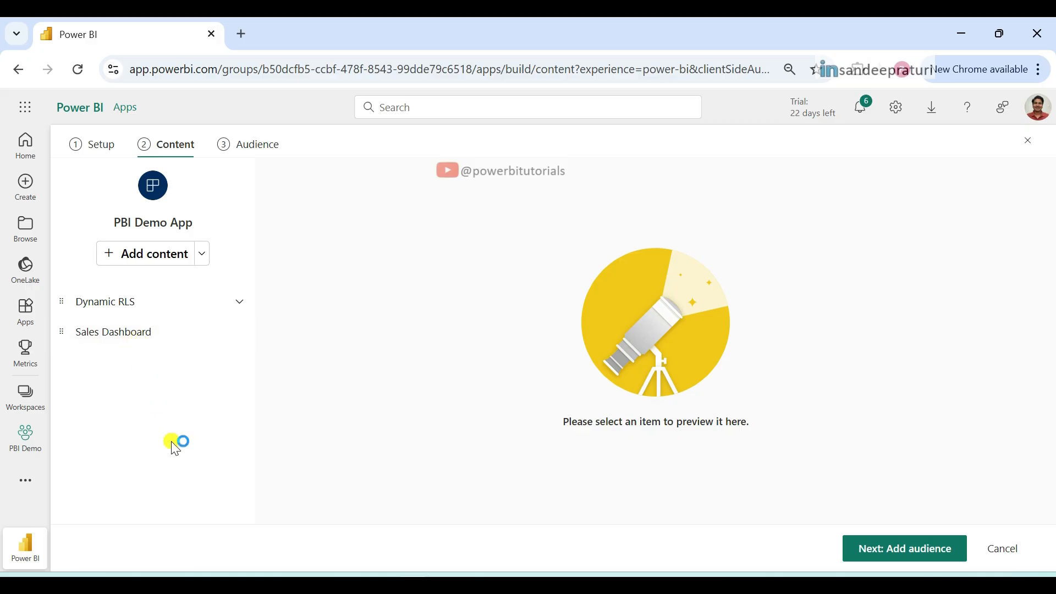
{"action": "left_click", "coordinate": [255, 149]}
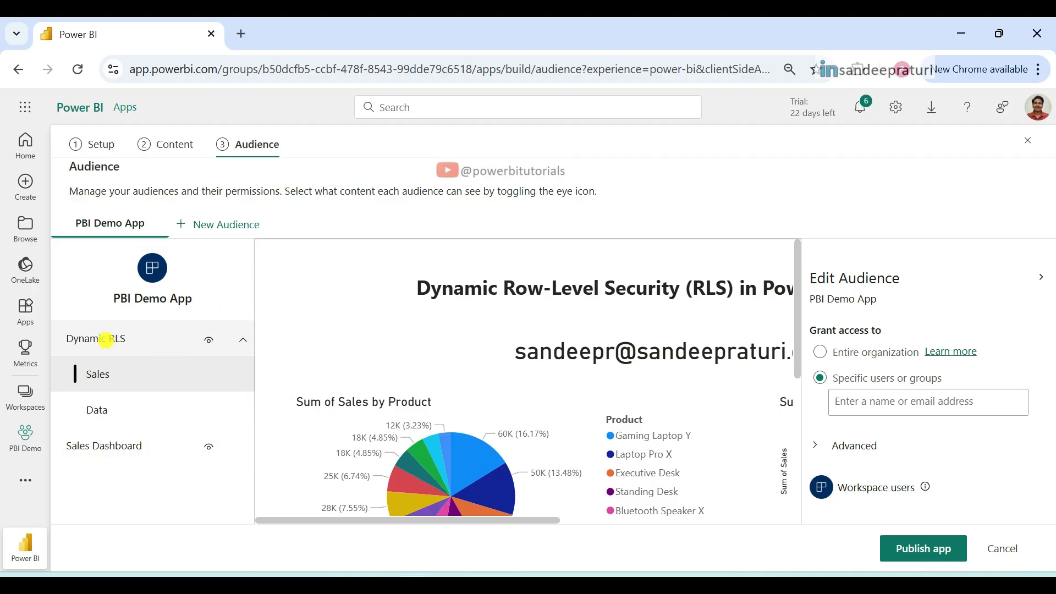
Step: Try hiding the Dynamic RLS report from the app audience and restore its visibility
{"action": "left_click", "coordinate": [209, 340]}
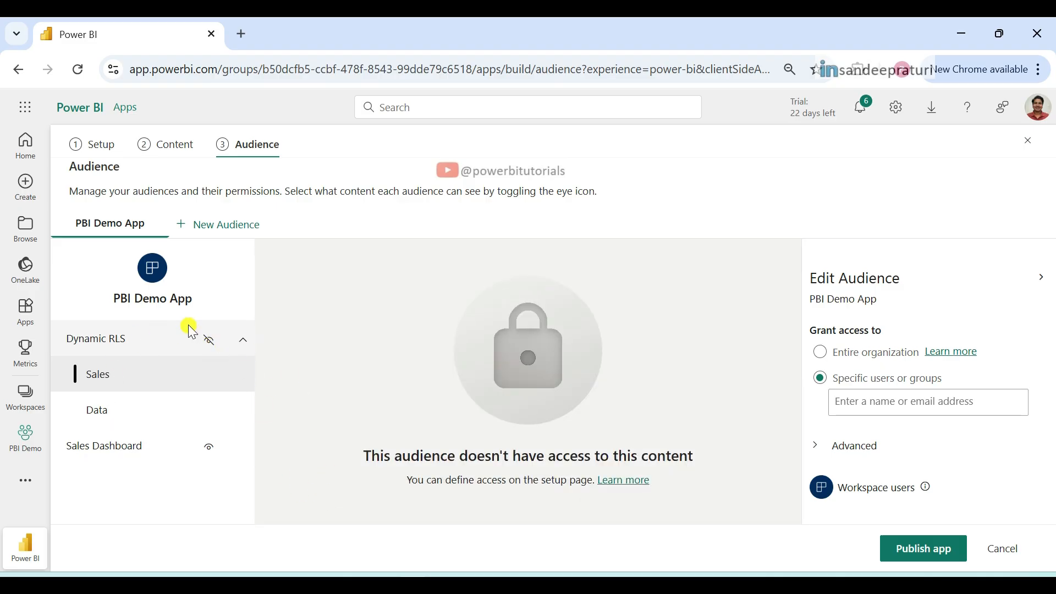
{"action": "left_click", "coordinate": [209, 447]}
{"action": "left_click", "coordinate": [209, 469]}
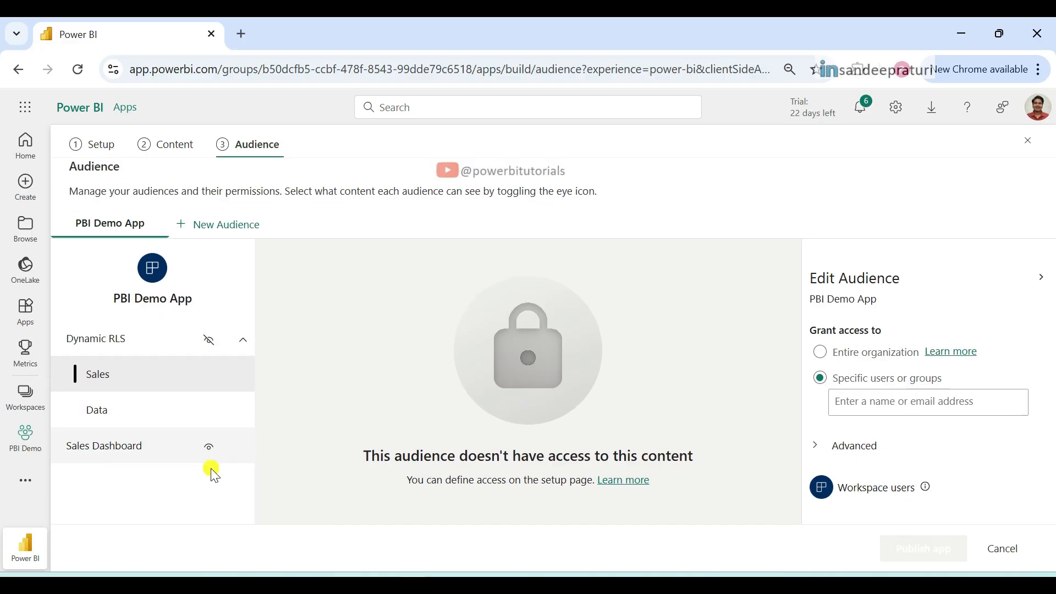
{"action": "left_click", "coordinate": [210, 342]}
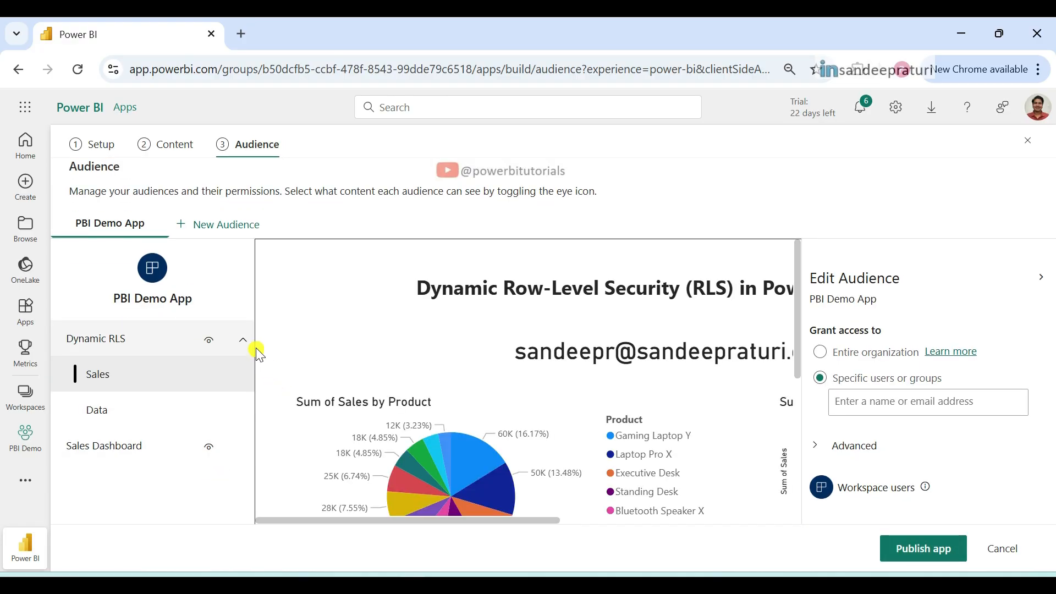
{"action": "left_click", "coordinate": [226, 361]}
{"action": "left_click", "coordinate": [471, 342]}
Step: Grant the app audience access to specific users rather than the entire organization, adding the two colleagues by name
{"action": "left_click", "coordinate": [877, 355]}
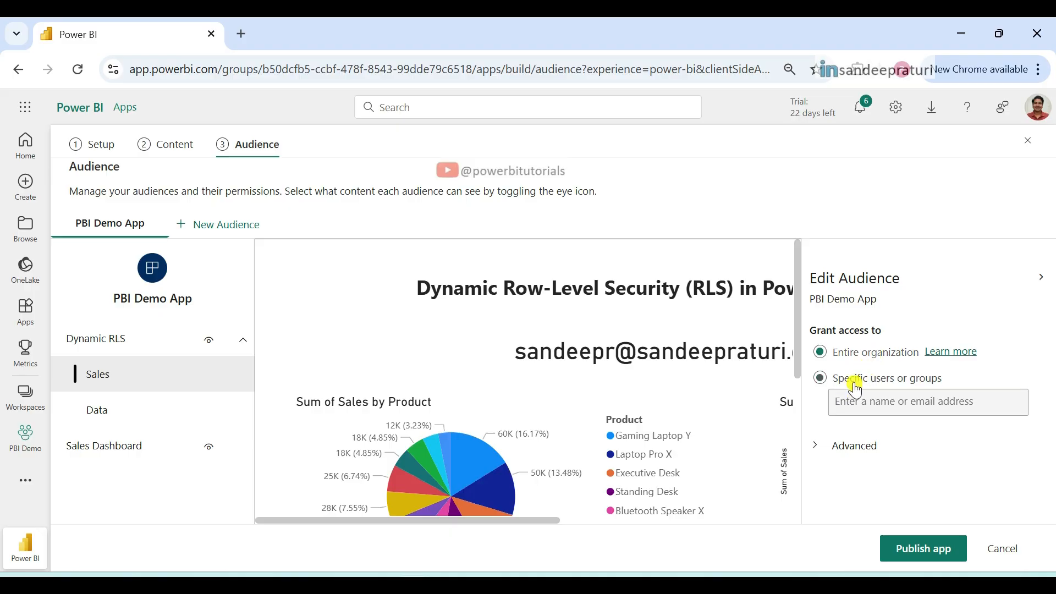
{"action": "left_click", "coordinate": [859, 377]}
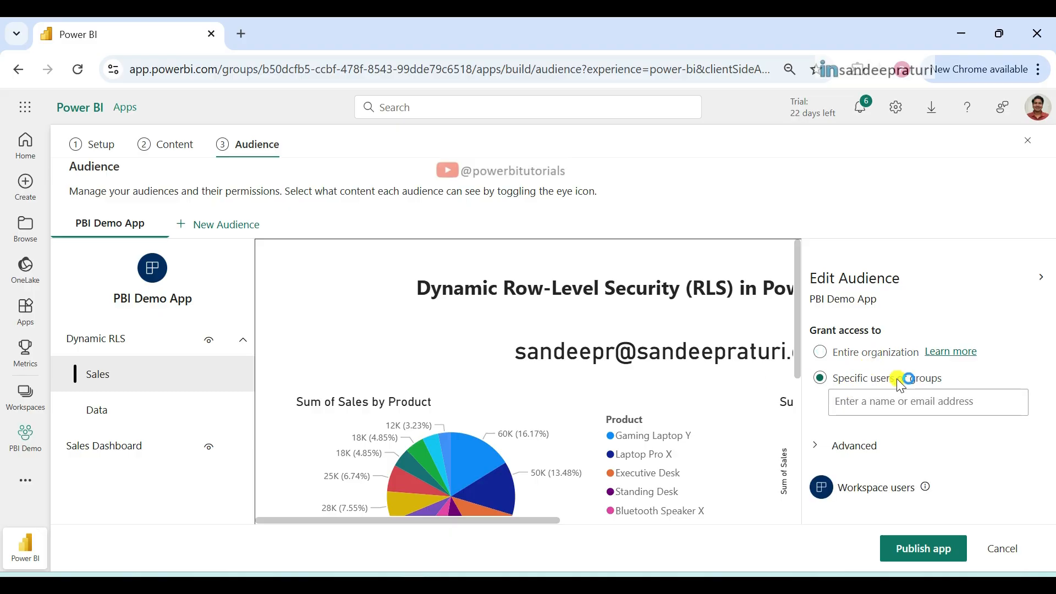
{"action": "left_click", "coordinate": [874, 405]}
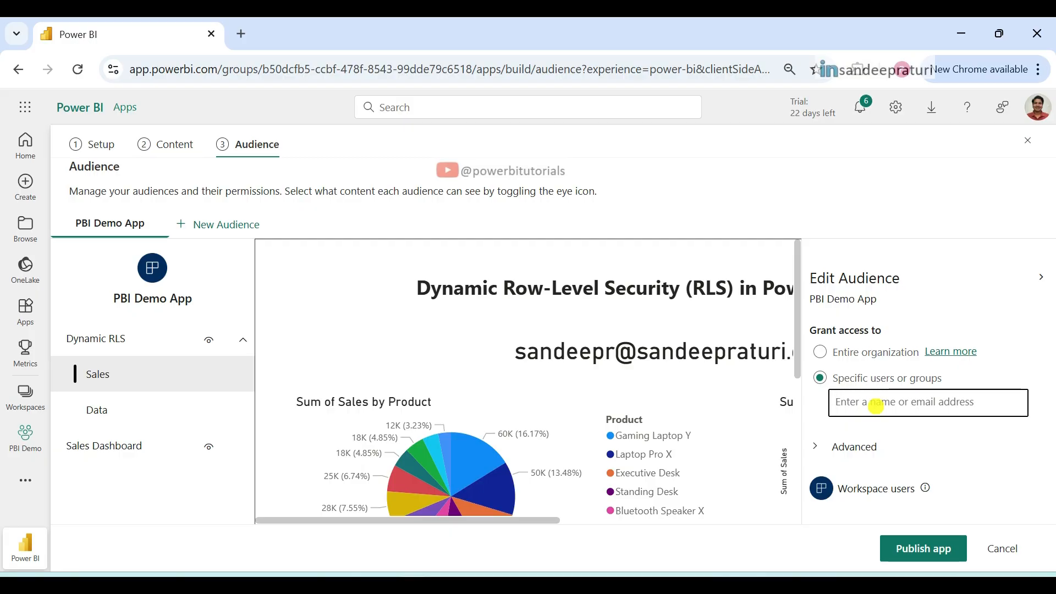
{"action": "type", "text": "dinesh"}
{"action": "left_click", "coordinate": [892, 422]}
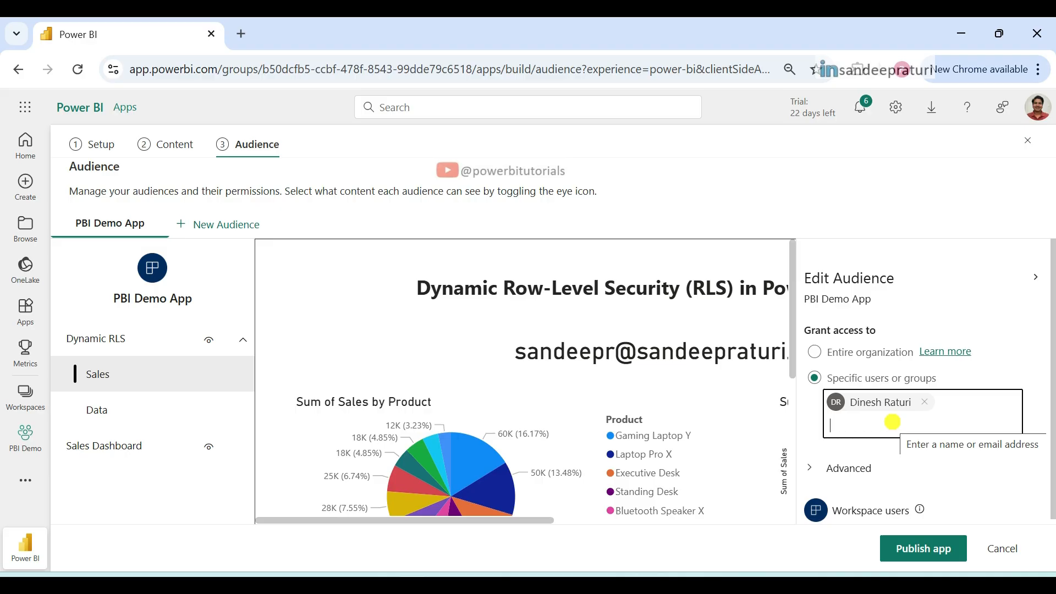
{"action": "type", "text": "sa"}
{"action": "type", "text": "n"}
{"action": "left_click", "coordinate": [892, 422]}
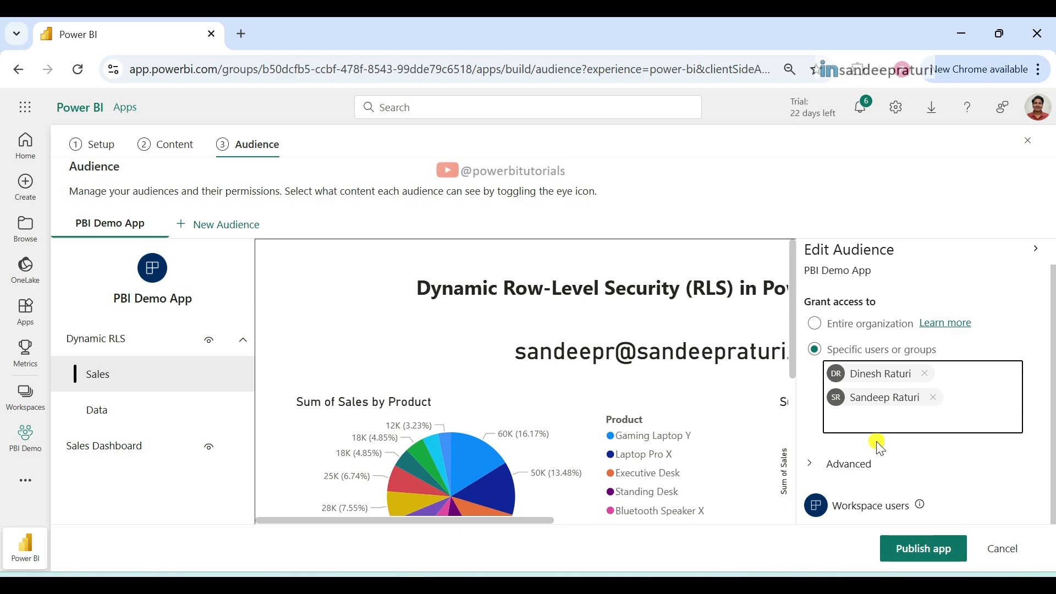
Step: Review the audience's advanced dataset permissions and publish the PBI Demo App with both options unselected
{"action": "left_click", "coordinate": [810, 463]}
{"action": "left_click", "coordinate": [1019, 440]}
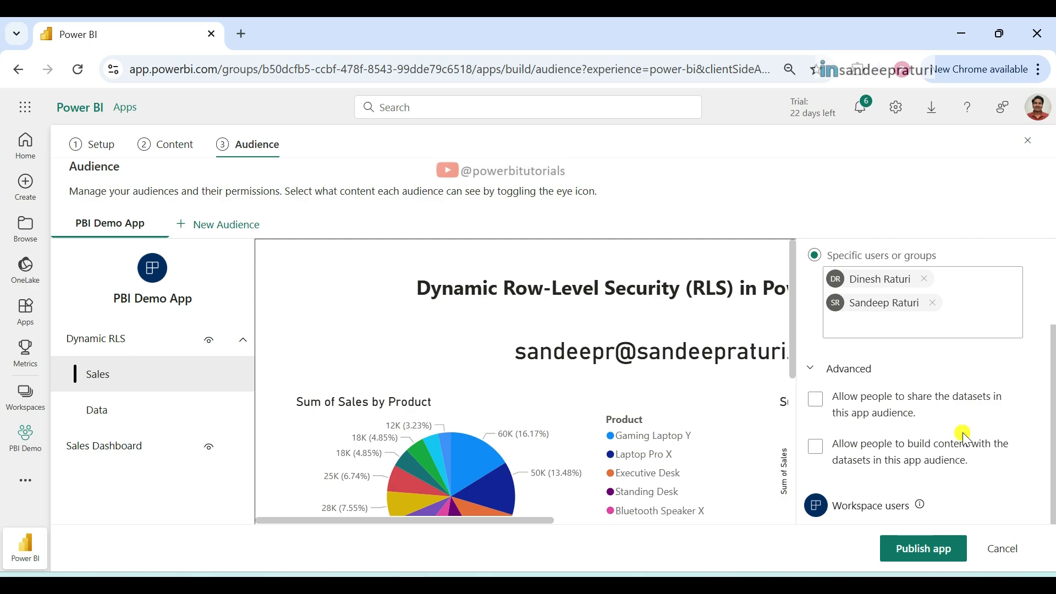
{"action": "left_click", "coordinate": [916, 550]}
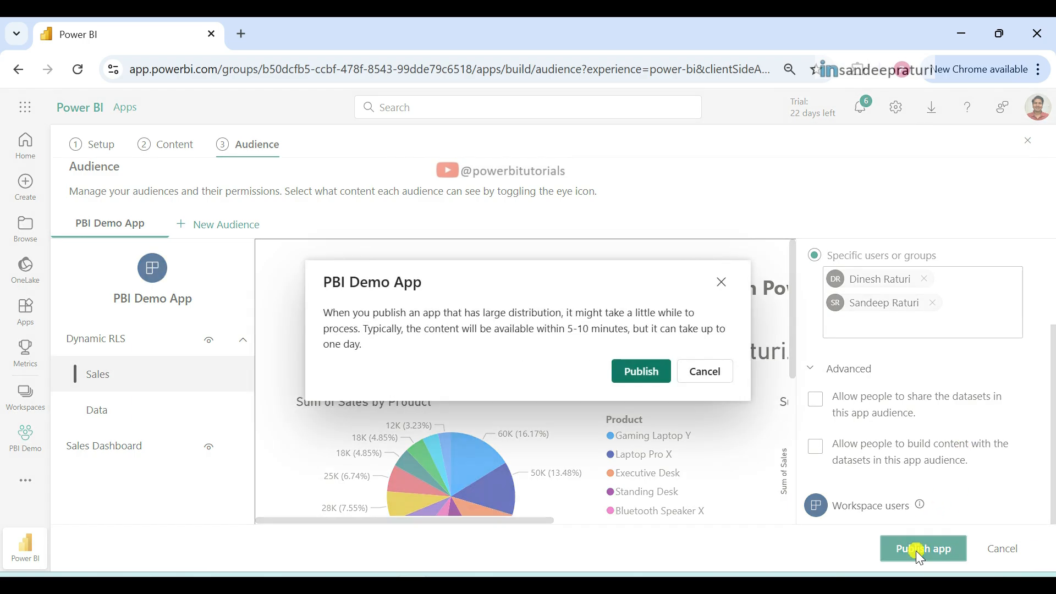
{"action": "left_click", "coordinate": [641, 371]}
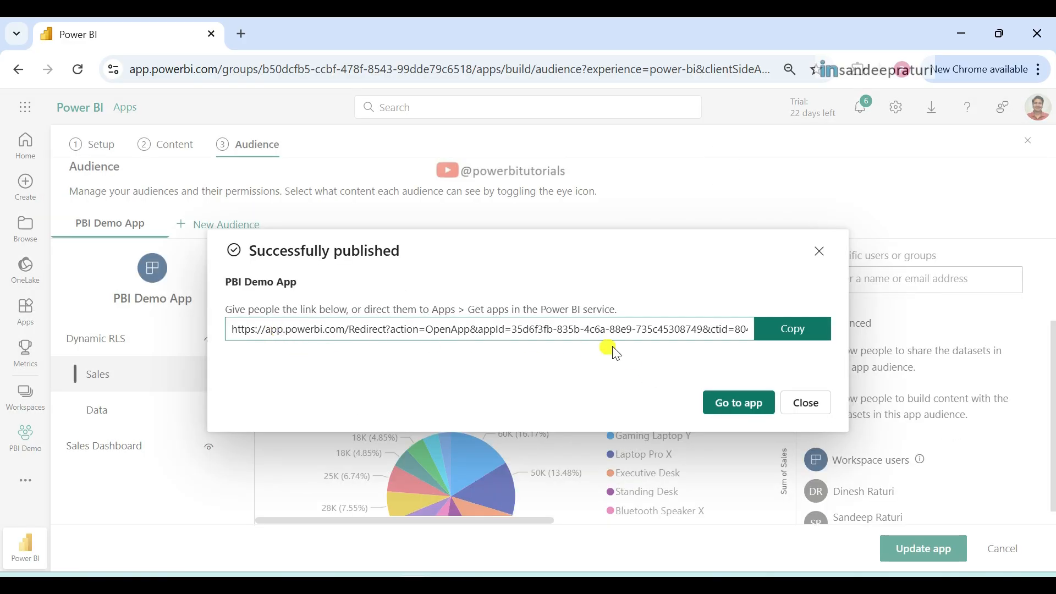
Step: Copy the published PBI Demo App's link and go to the app
{"action": "left_click", "coordinate": [776, 331]}
{"action": "left_click", "coordinate": [732, 407]}
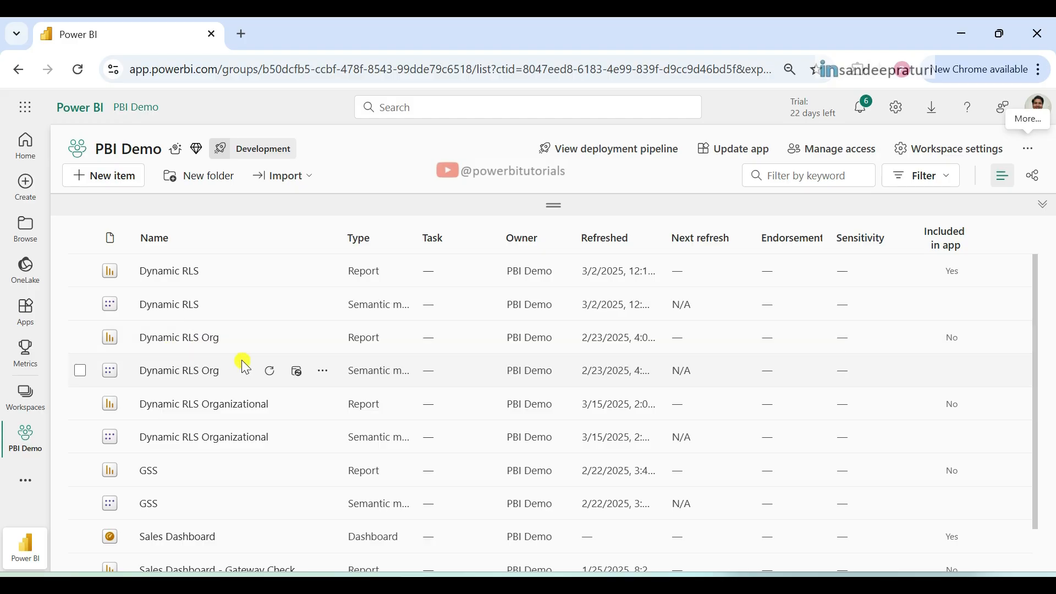
Step: Look through the list of workspaces and open the PBI Demo workspace
{"action": "left_click", "coordinate": [25, 397]}
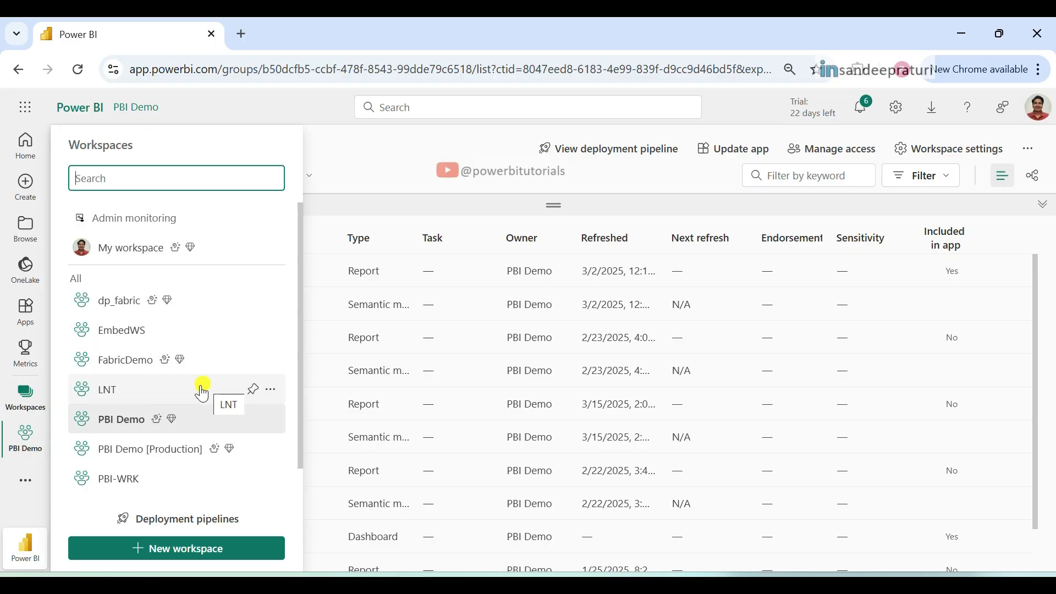
{"action": "left_click", "coordinate": [229, 428]}
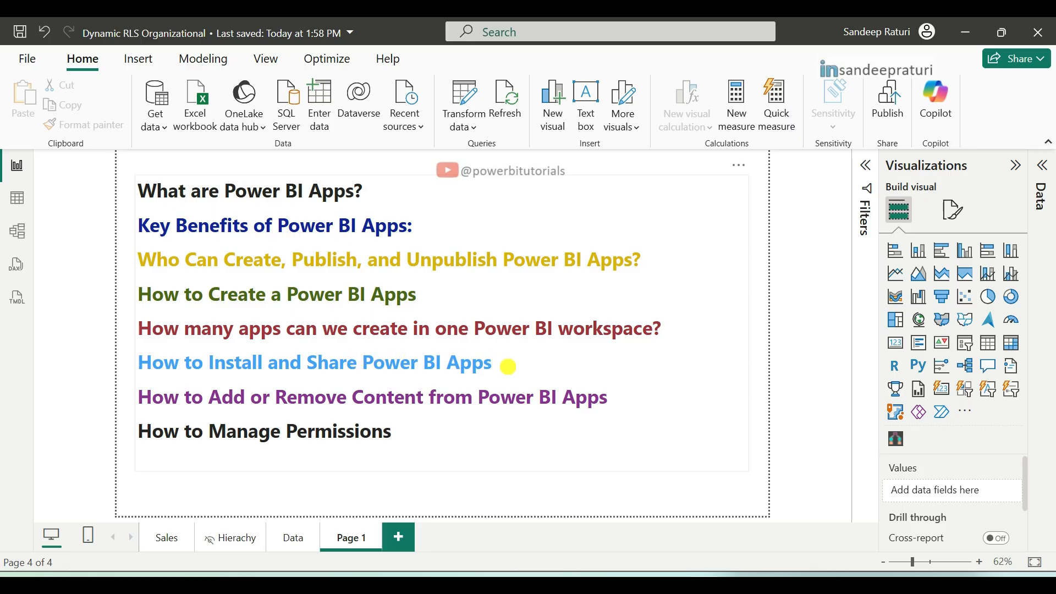
Step: Switch to the Power BI service in the browser, search the available apps for "PBI Dem" and install PBI Demo App
{"action": "mouse_move", "coordinate": [420, 561]}
{"action": "left_click", "coordinate": [394, 549]}
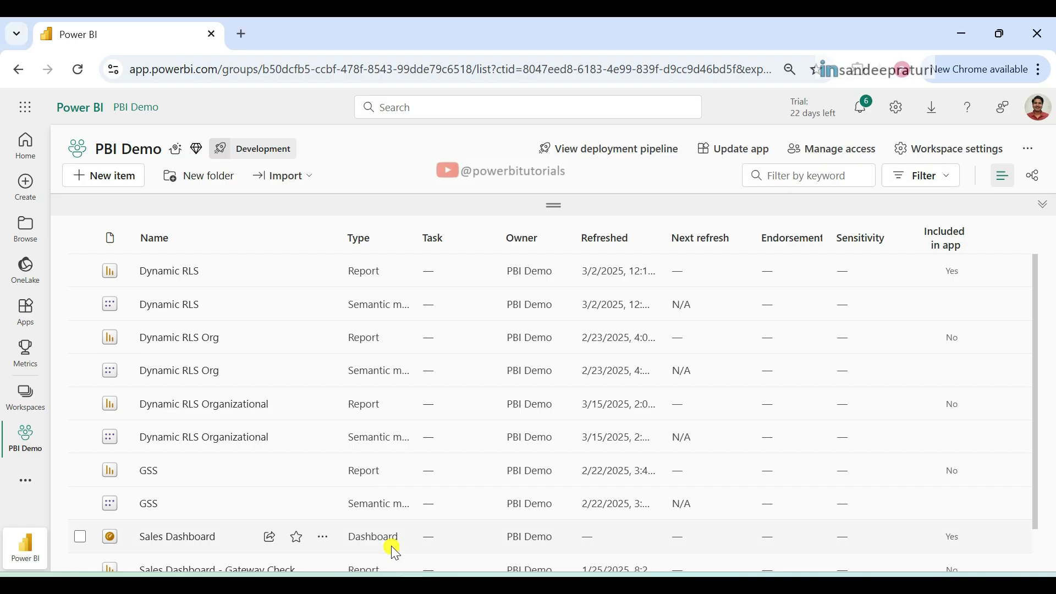
{"action": "left_click", "coordinate": [28, 310]}
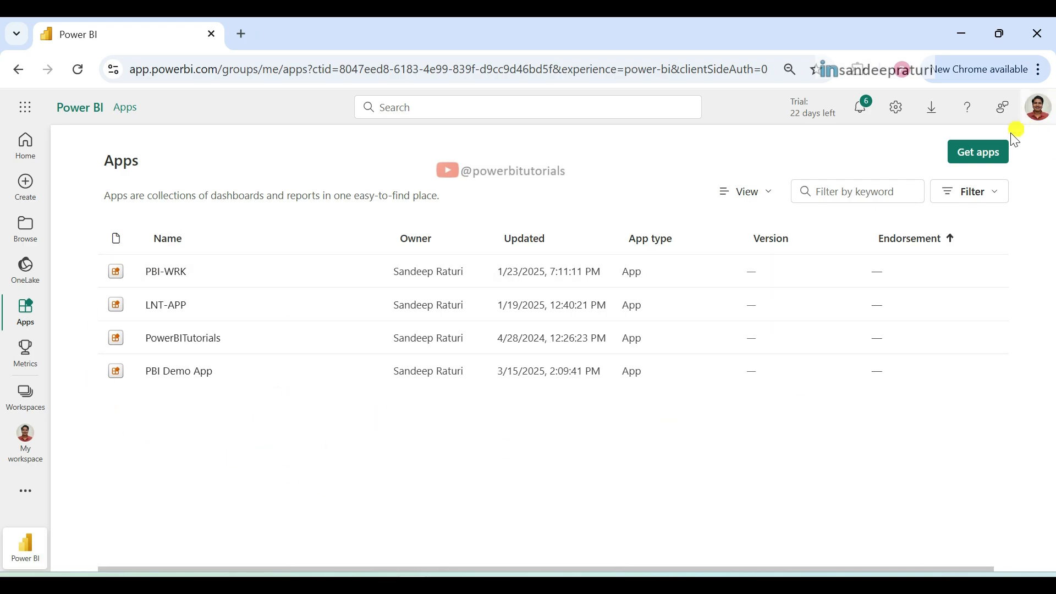
{"action": "left_click", "coordinate": [982, 153]}
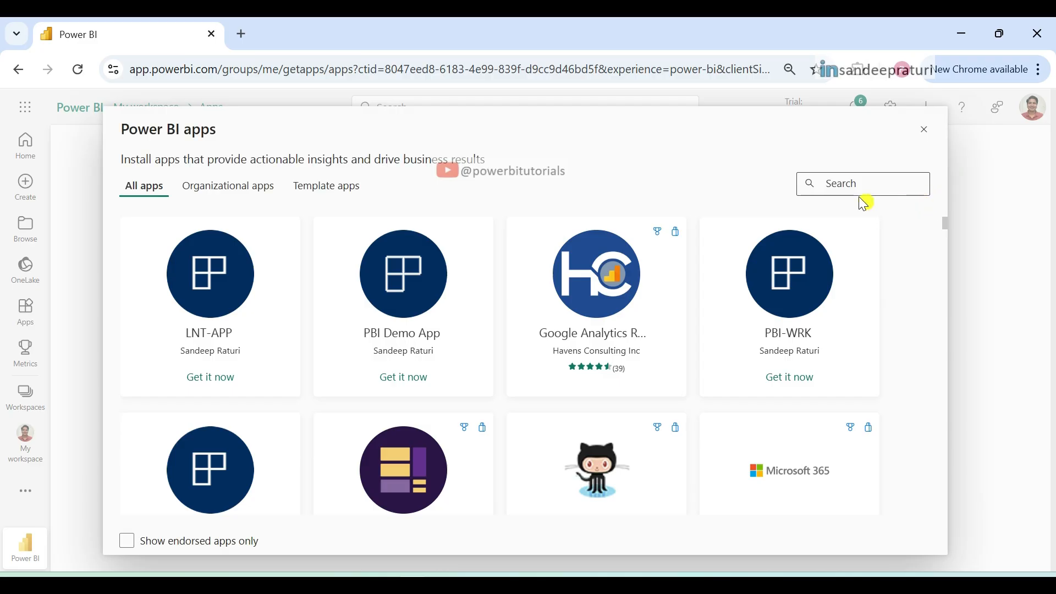
{"action": "left_click", "coordinate": [851, 186]}
{"action": "type", "text": "PBI "}
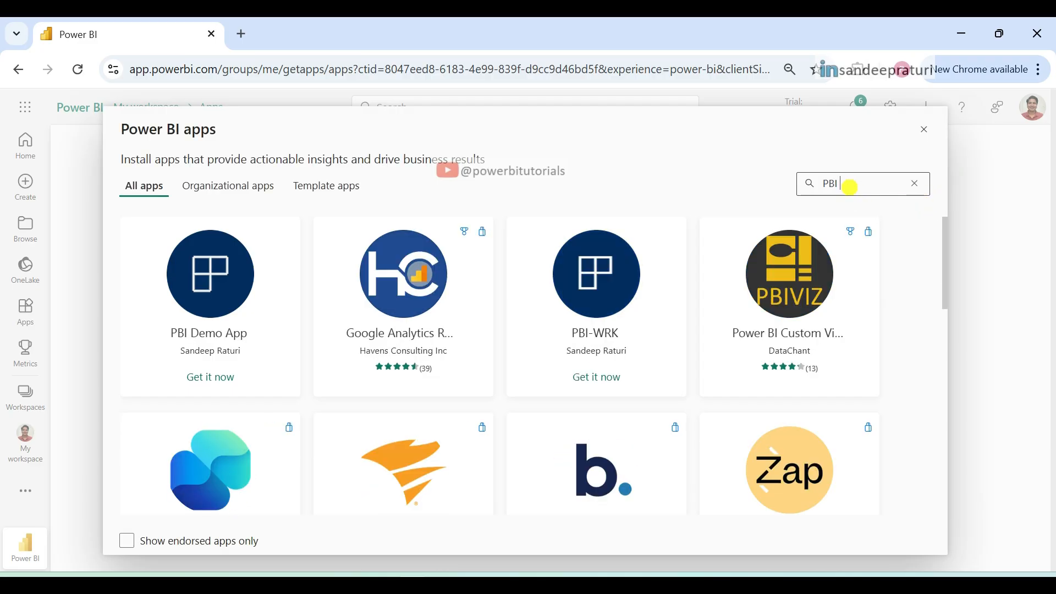
{"action": "type", "text": "Dem"}
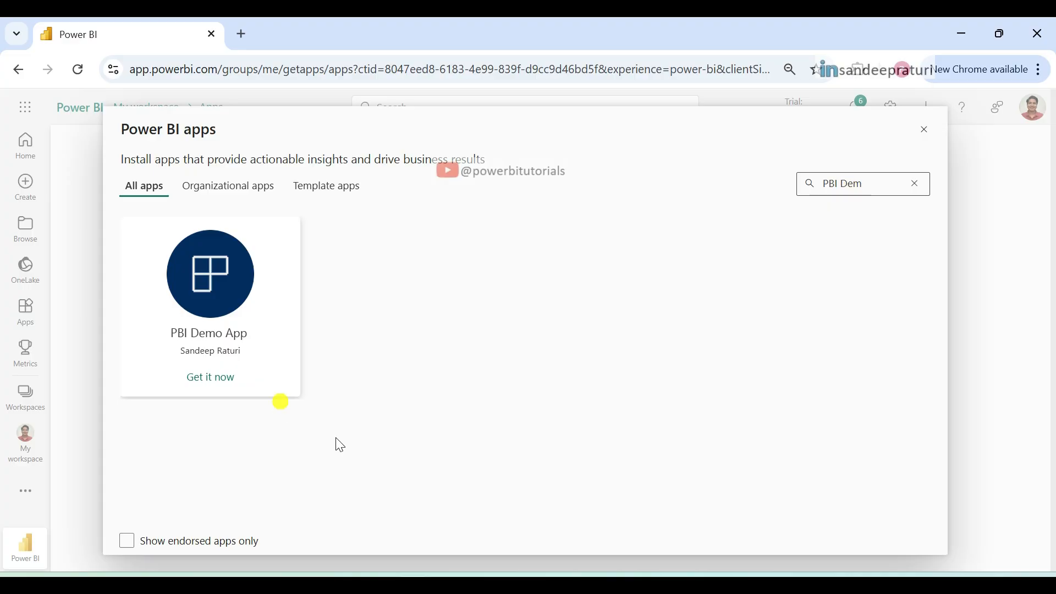
{"action": "mouse_move", "coordinate": [247, 283]}
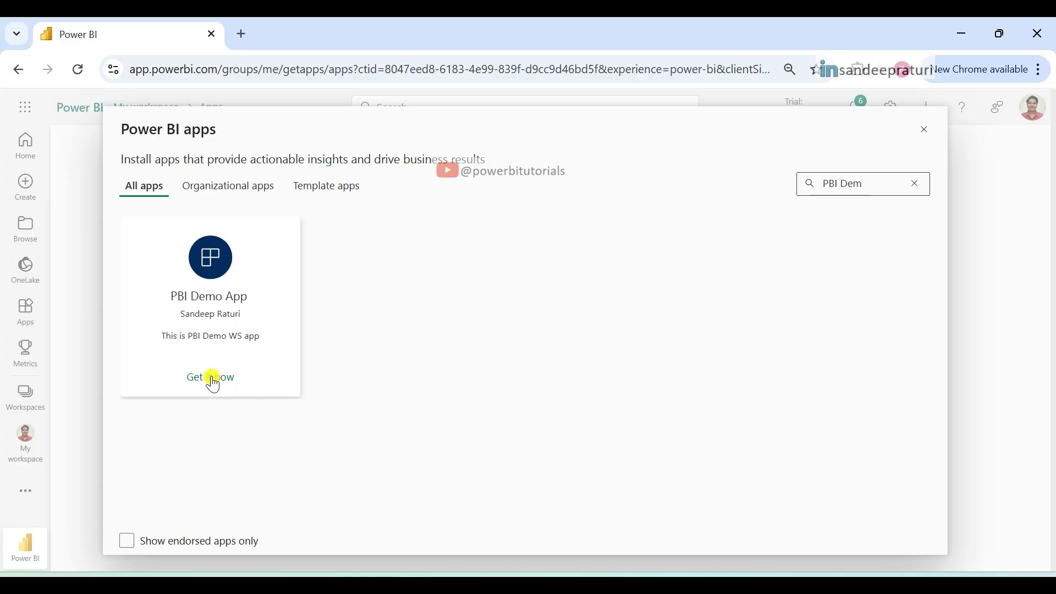
{"action": "left_click", "coordinate": [214, 379]}
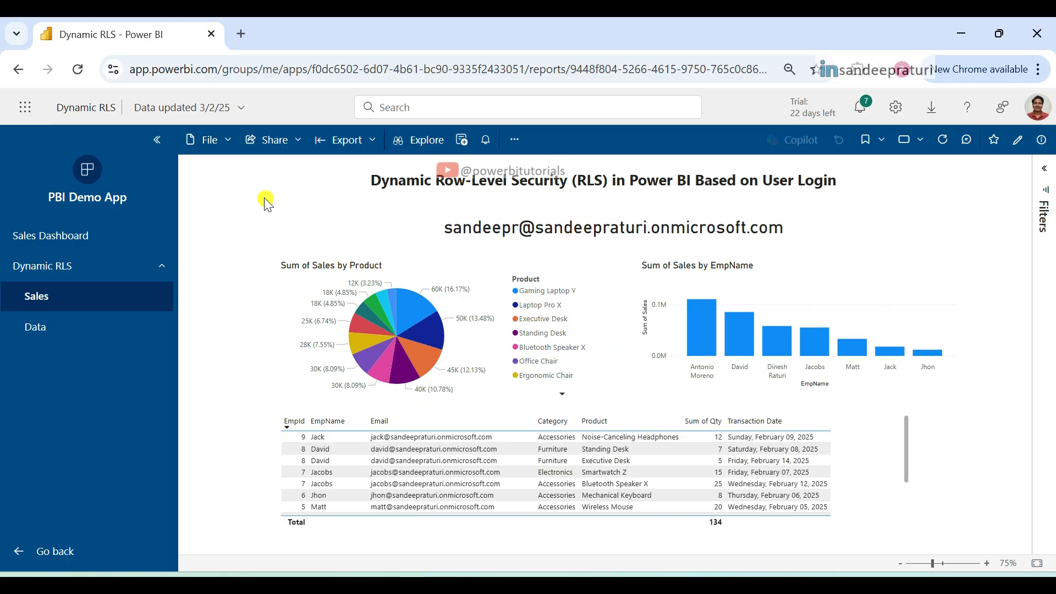
Step: Copy the PBI Demo App's sharing link from the open Dynamic RLS report
{"action": "left_click", "coordinate": [298, 143]}
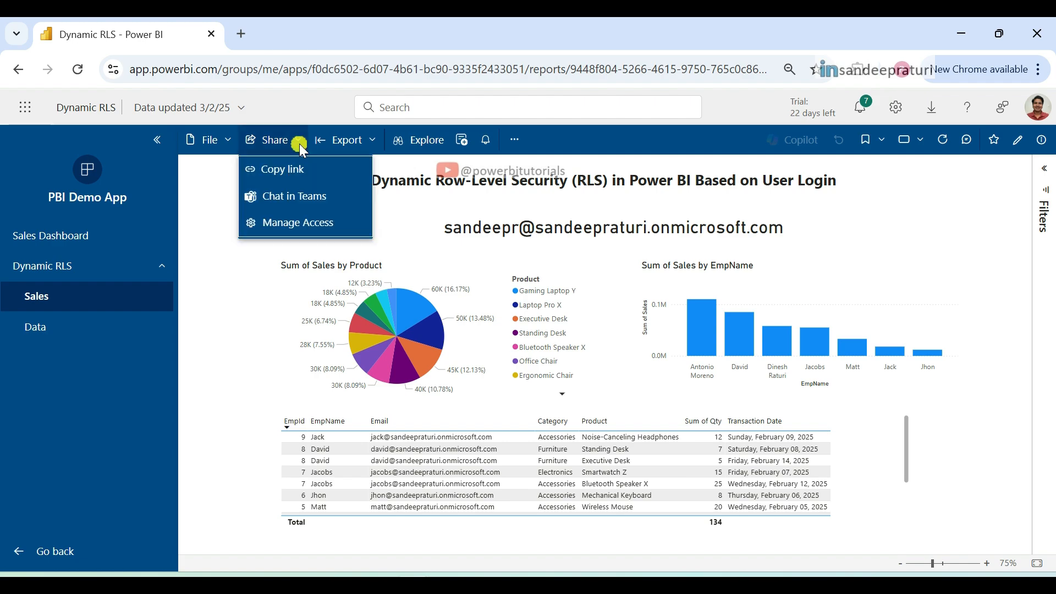
{"action": "left_click", "coordinate": [285, 173]}
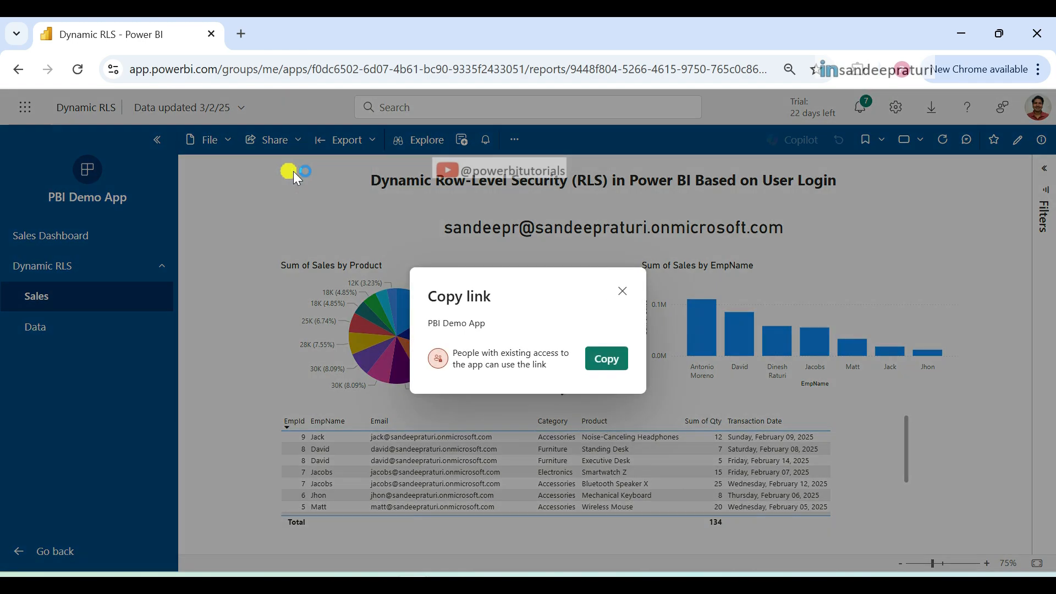
{"action": "left_click", "coordinate": [609, 366]}
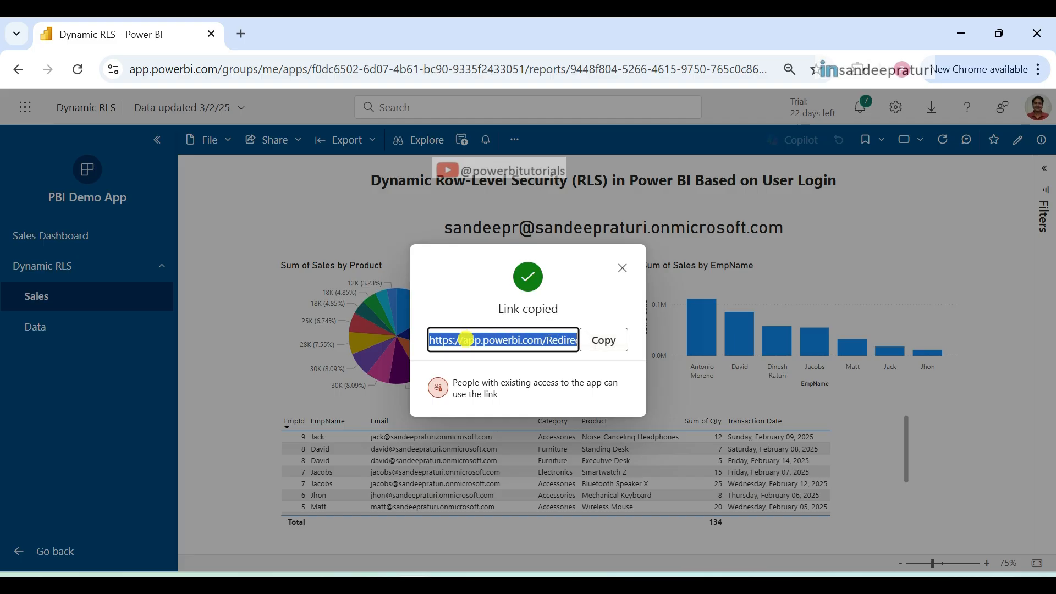
{"action": "left_click", "coordinate": [431, 343]}
{"action": "left_click", "coordinate": [602, 346]}
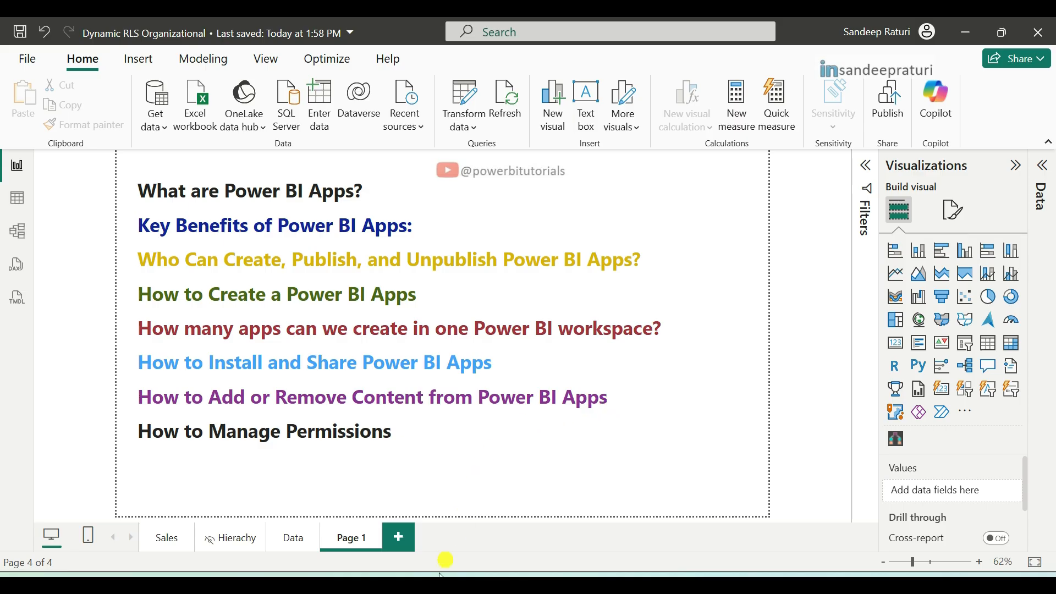
Step: Switch back to the browser and replace the Dynamic RLS report with Dynamic RLS Organizational in the PBI Demo App's content
{"action": "mouse_move", "coordinate": [443, 559]}
{"action": "left_click", "coordinate": [352, 542]}
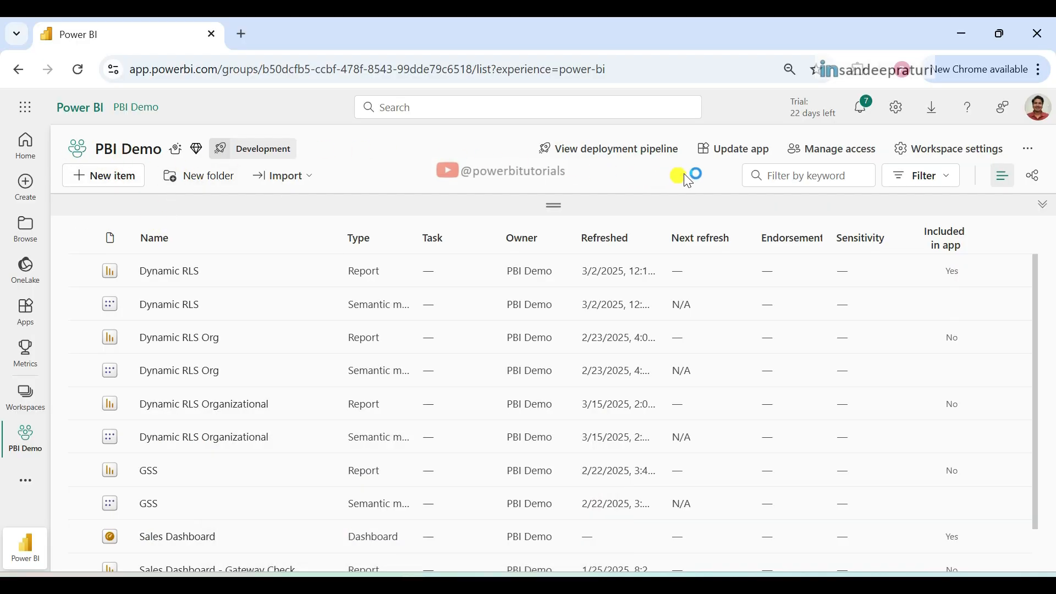
{"action": "left_click", "coordinate": [743, 155]}
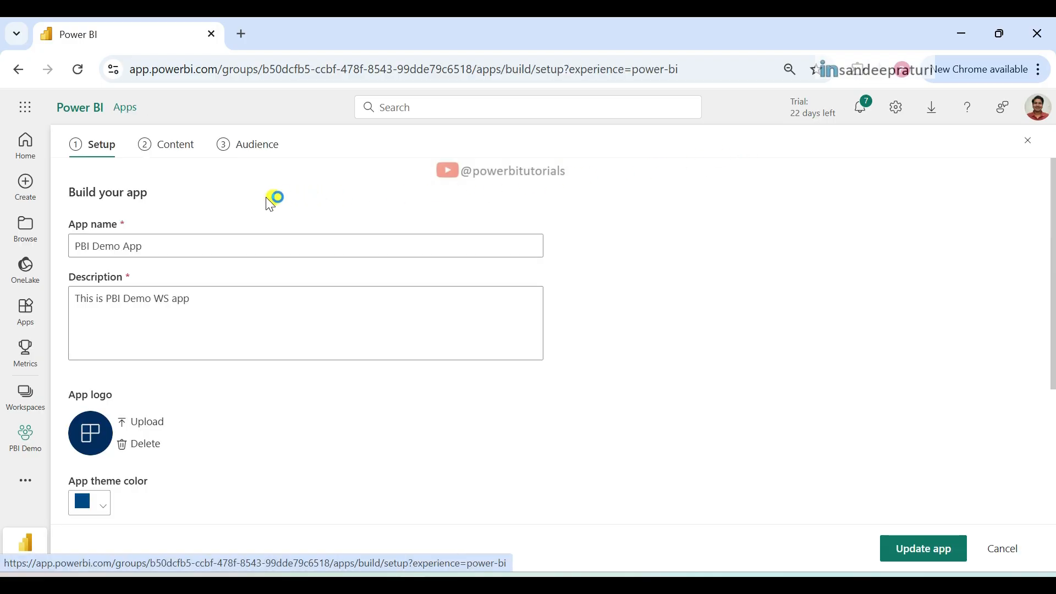
{"action": "left_click", "coordinate": [178, 148]}
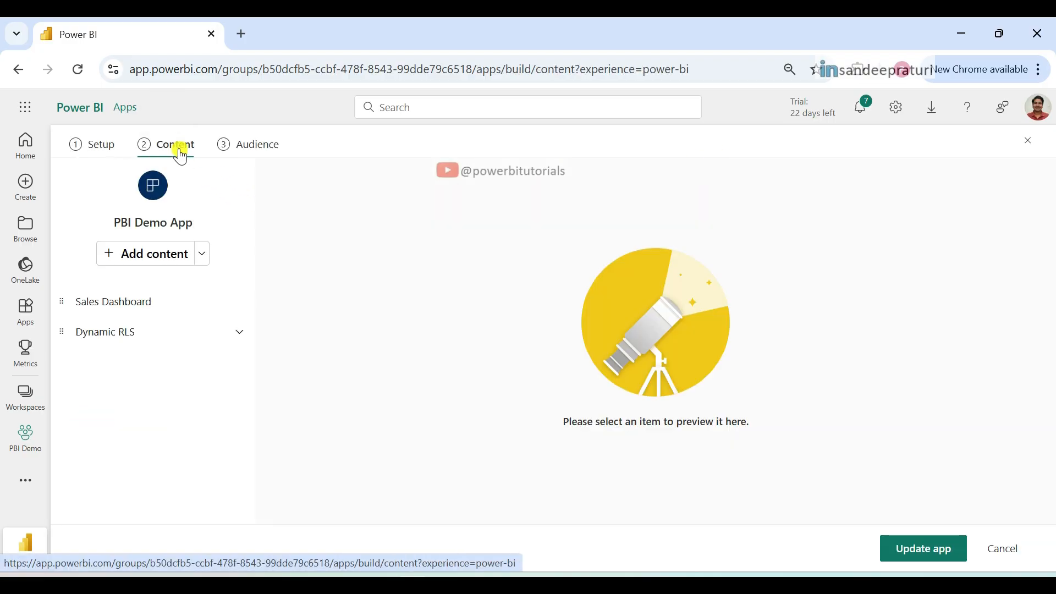
{"action": "left_click", "coordinate": [148, 263]}
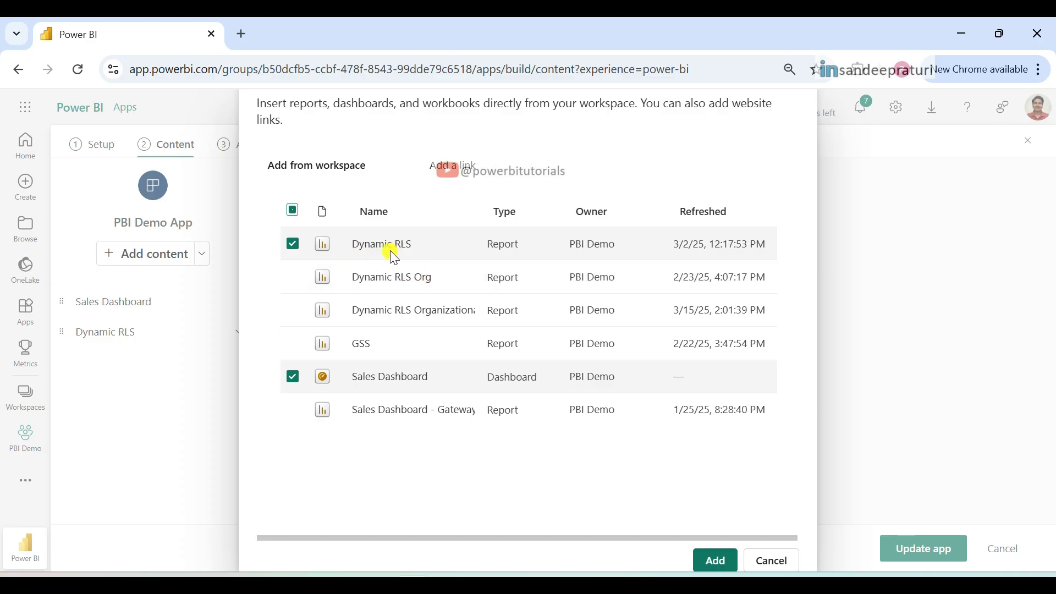
{"action": "left_click", "coordinate": [293, 246]}
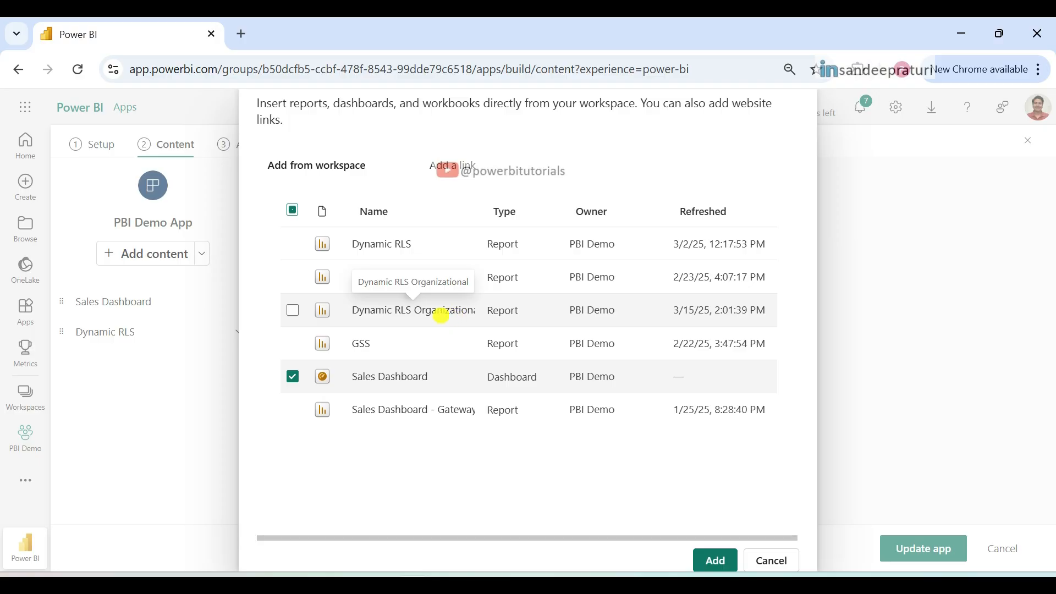
{"action": "left_click", "coordinate": [290, 311]}
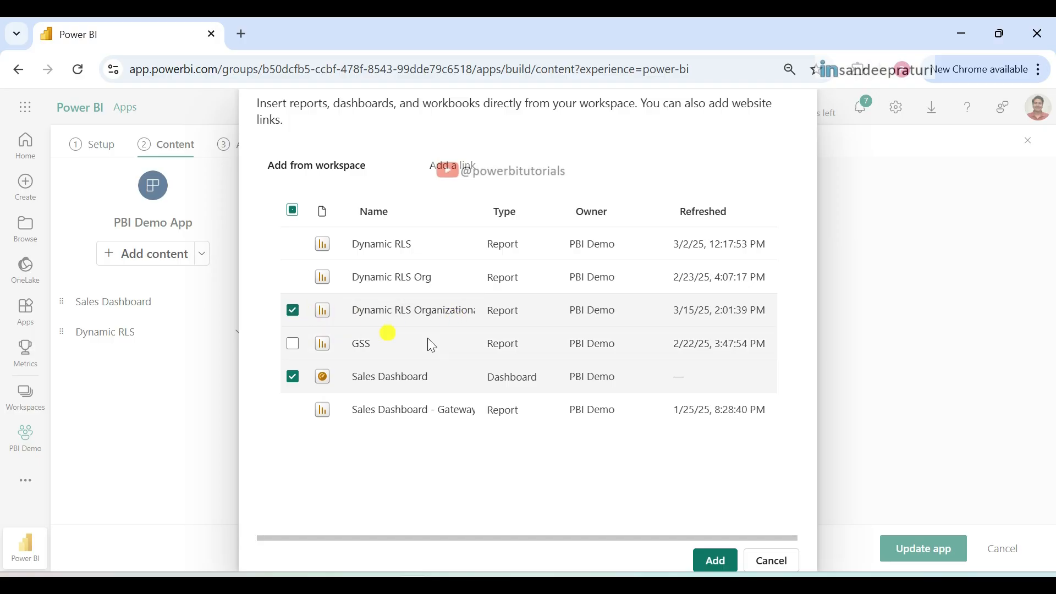
{"action": "left_click", "coordinate": [710, 560]}
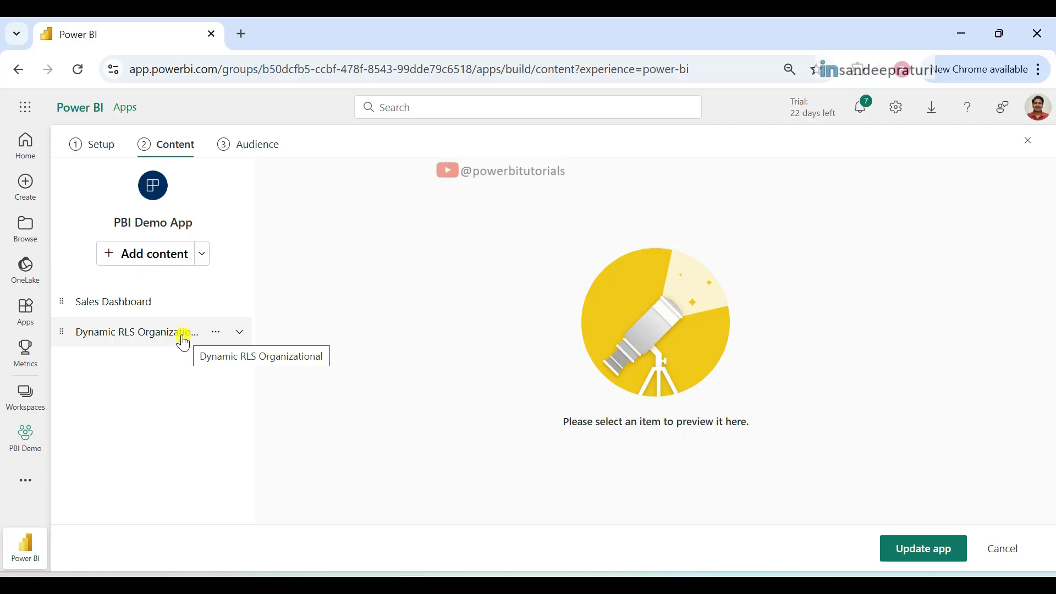
Step: Make the Dynamic RLS Organizational report visible to the app audience and publish the app update
{"action": "left_click", "coordinate": [254, 150]}
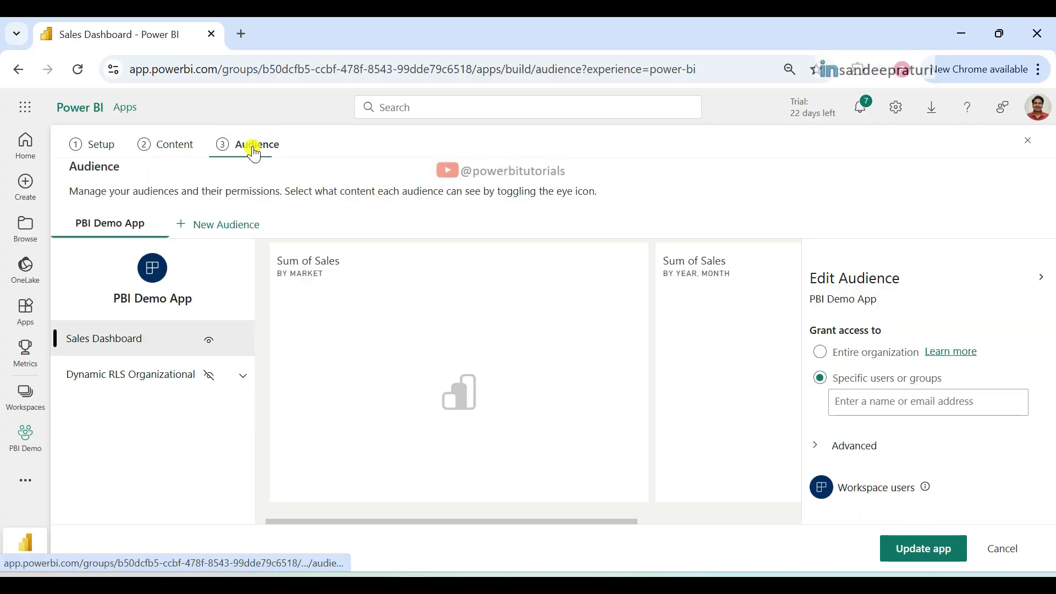
{"action": "left_click", "coordinate": [208, 383]}
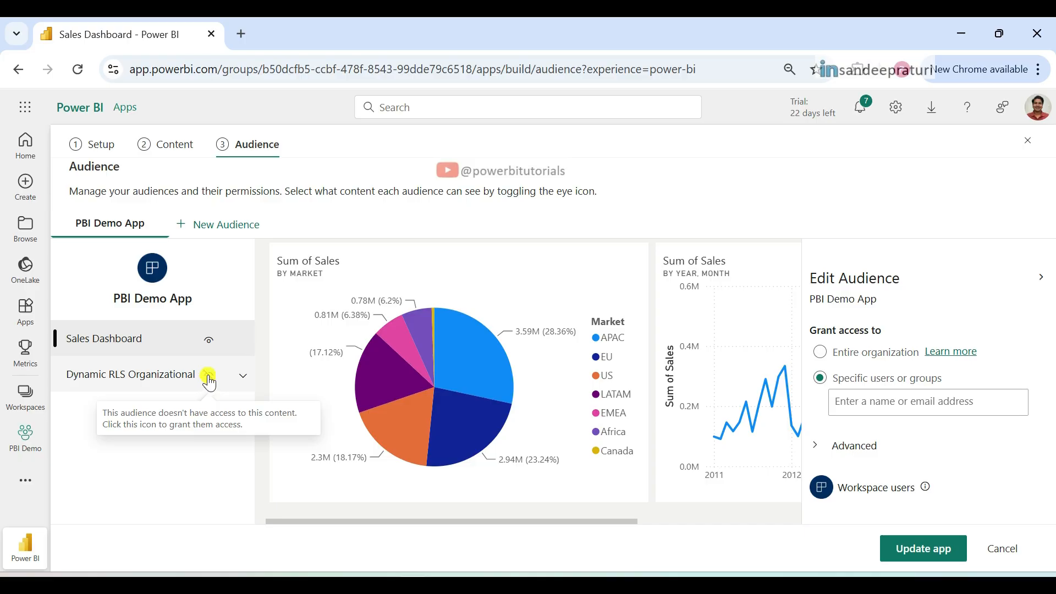
{"action": "left_click", "coordinate": [976, 407]}
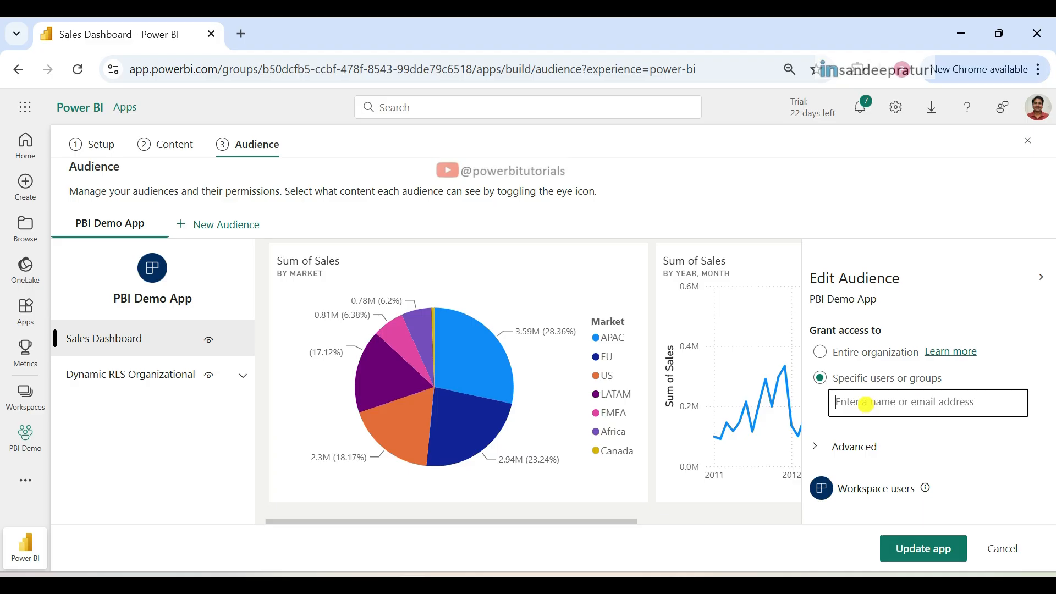
{"action": "left_click", "coordinate": [909, 558]}
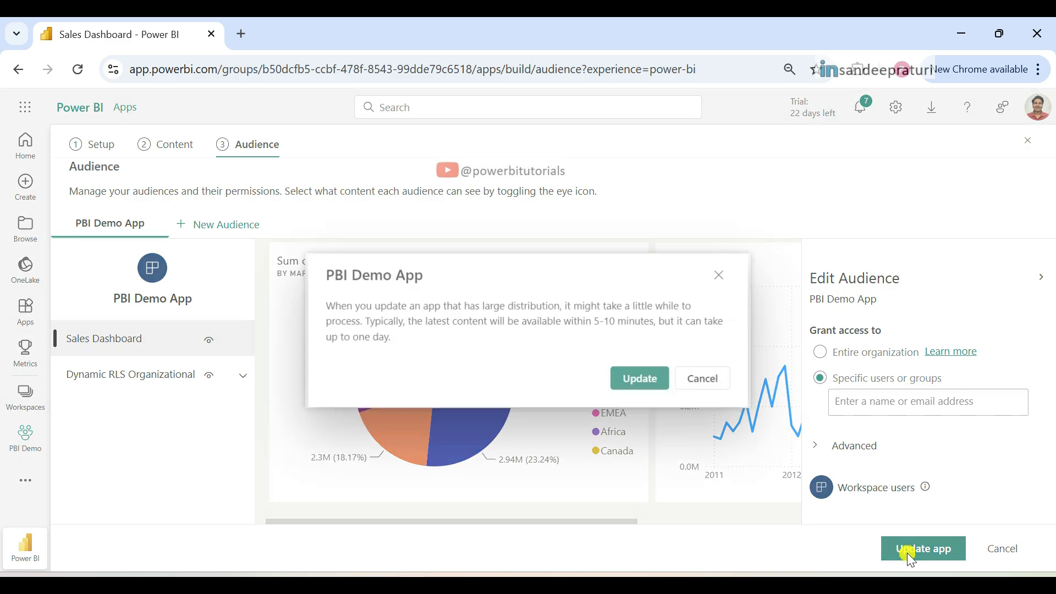
{"action": "left_click", "coordinate": [638, 380]}
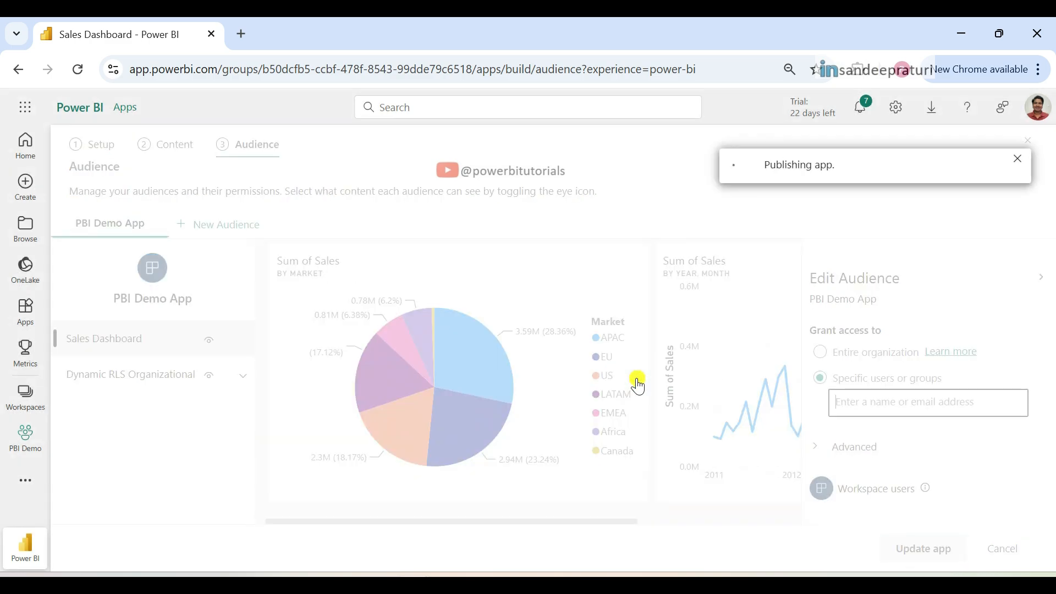
Step: Go to the updated app, reload it and open the Dynamic RLS Organizational report
{"action": "left_click", "coordinate": [736, 404]}
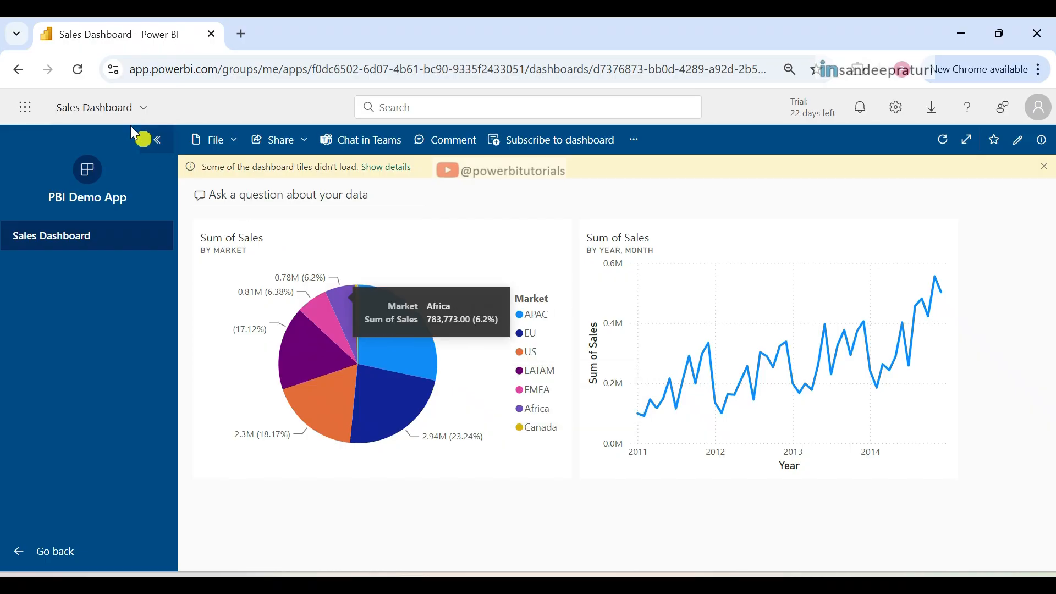
{"action": "left_click", "coordinate": [78, 70]}
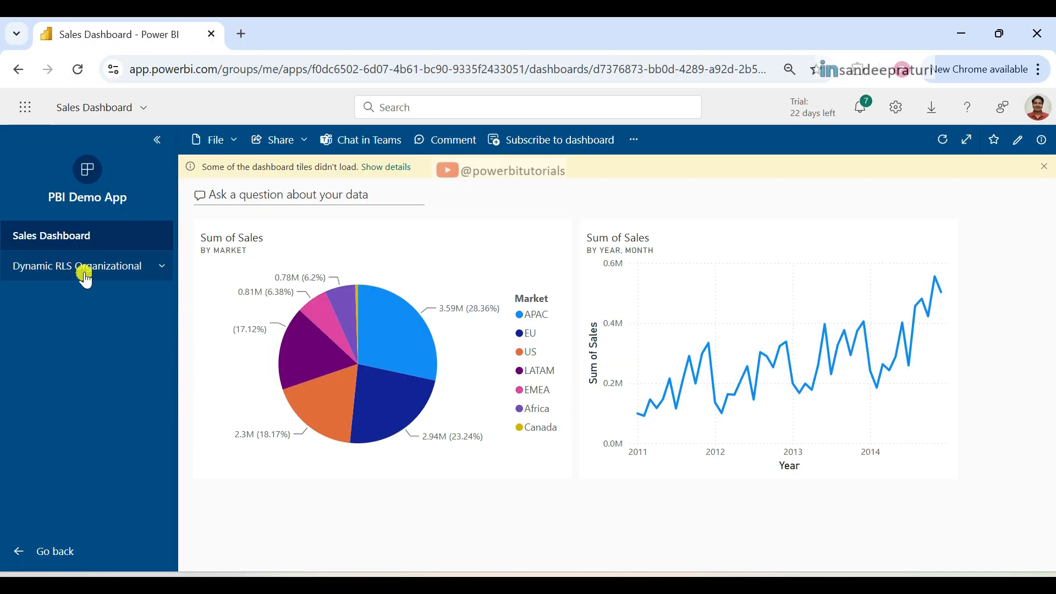
{"action": "left_click", "coordinate": [85, 269]}
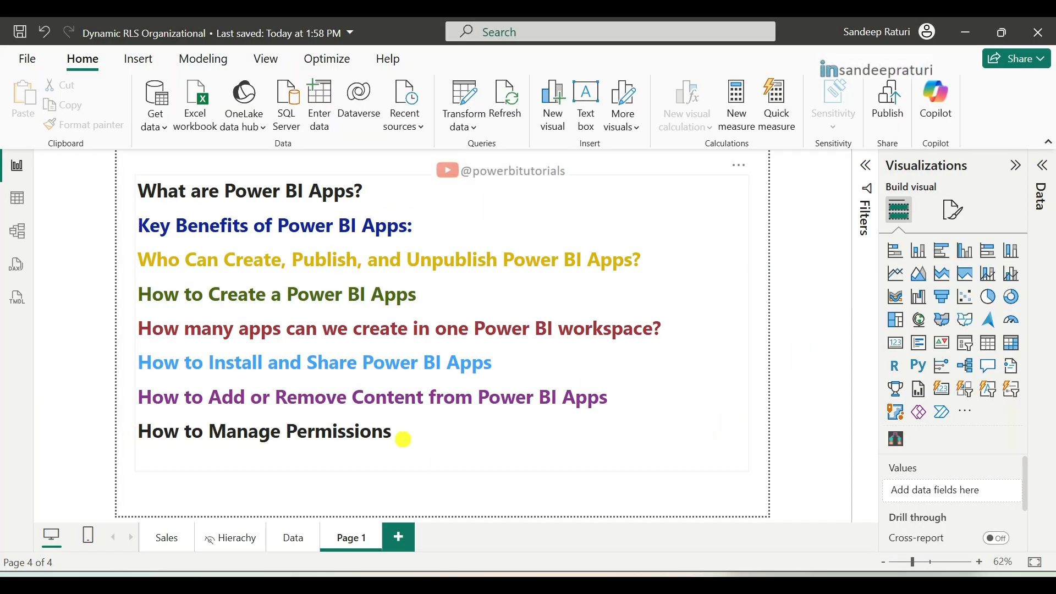
Step: Switch back to the browser and open the permission management of the PBI Demo App from the apps list
{"action": "mouse_move", "coordinate": [416, 582]}
{"action": "left_click", "coordinate": [373, 552]}
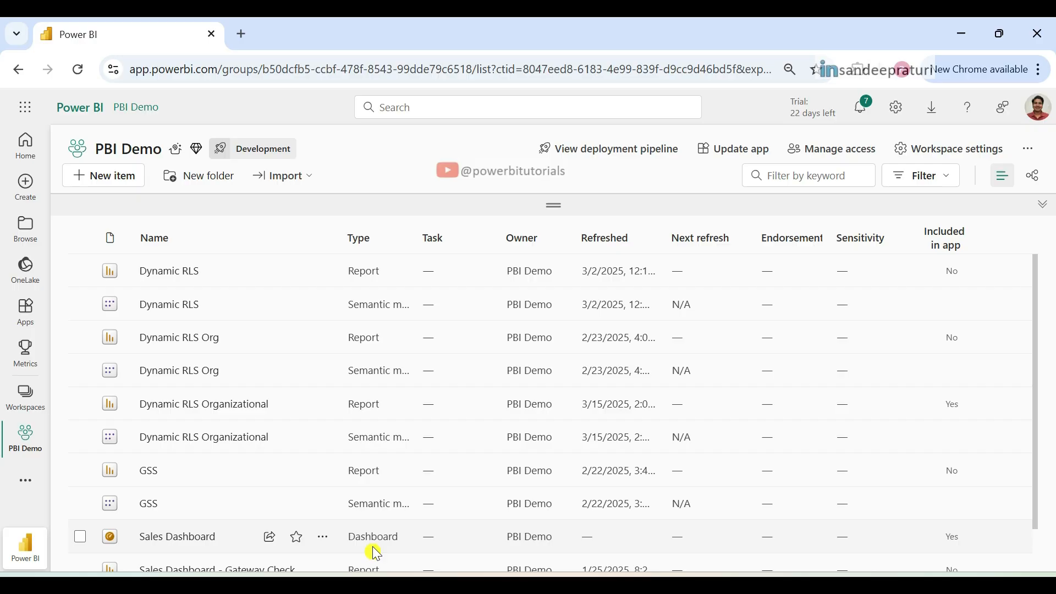
{"action": "left_click", "coordinate": [26, 318]}
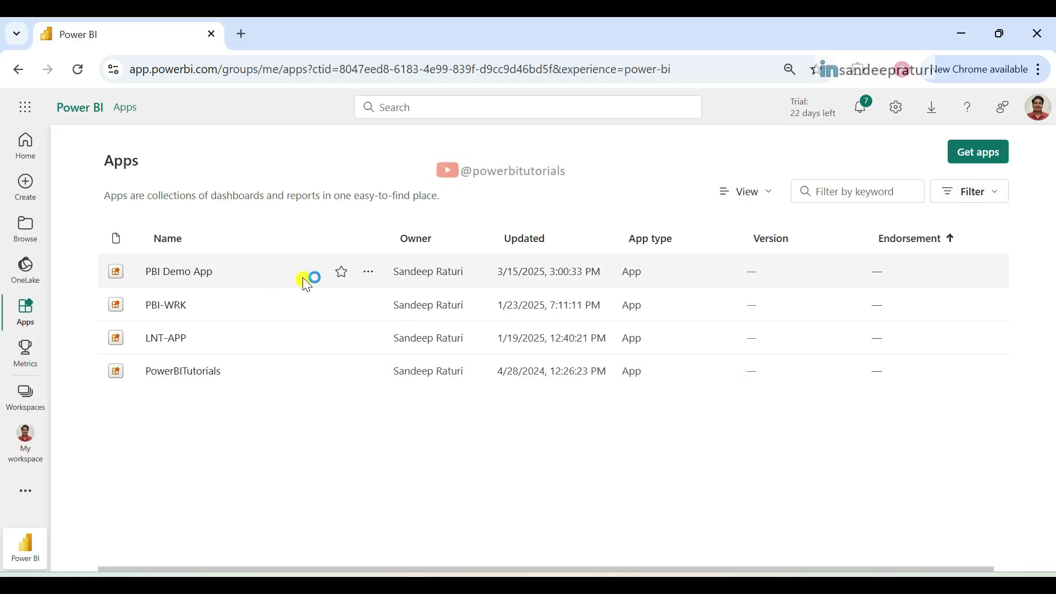
{"action": "left_click", "coordinate": [369, 272]}
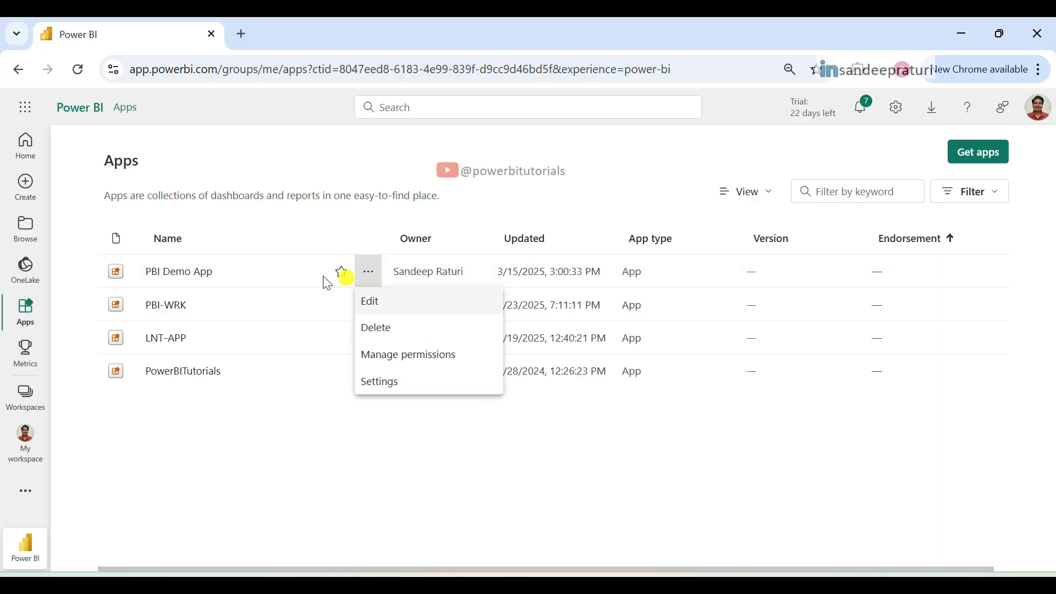
{"action": "left_click", "coordinate": [430, 359]}
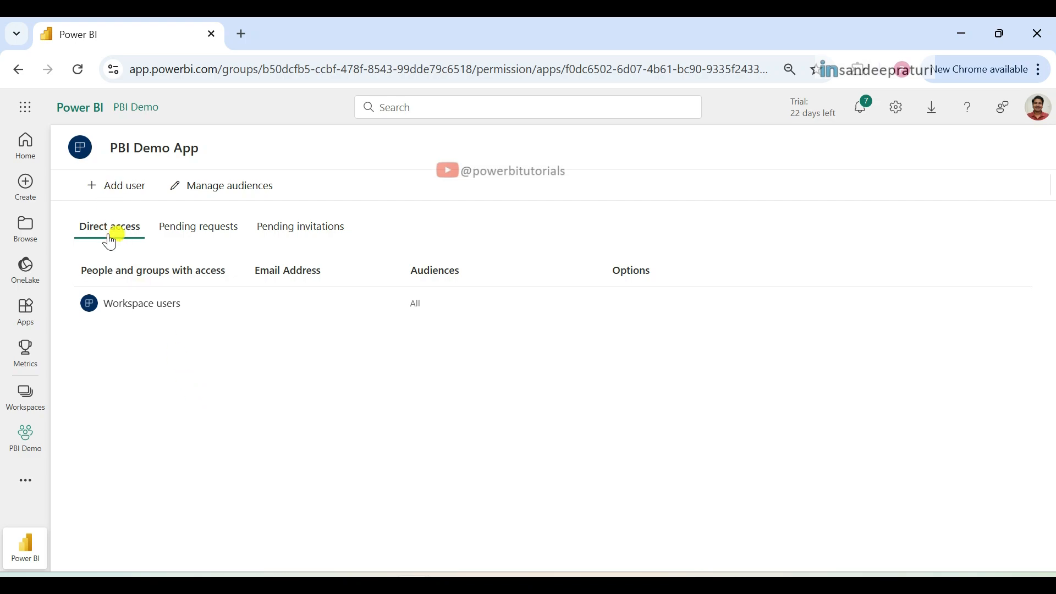
Step: Try to grant a person direct access to the app through the PBI Demo App audience, entering the person's name
{"action": "left_click", "coordinate": [118, 187]}
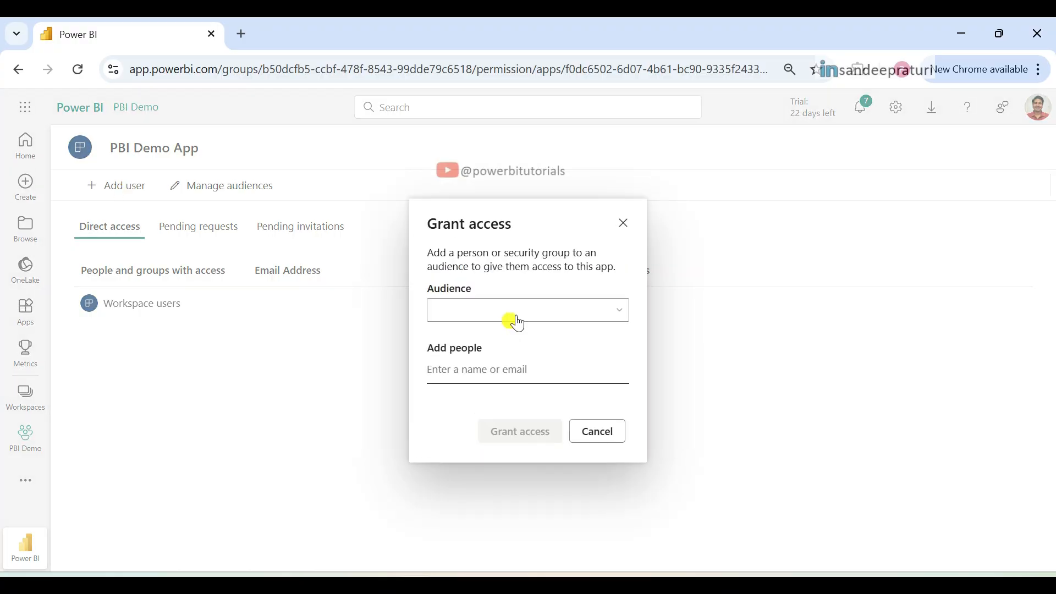
{"action": "left_click", "coordinate": [517, 323]}
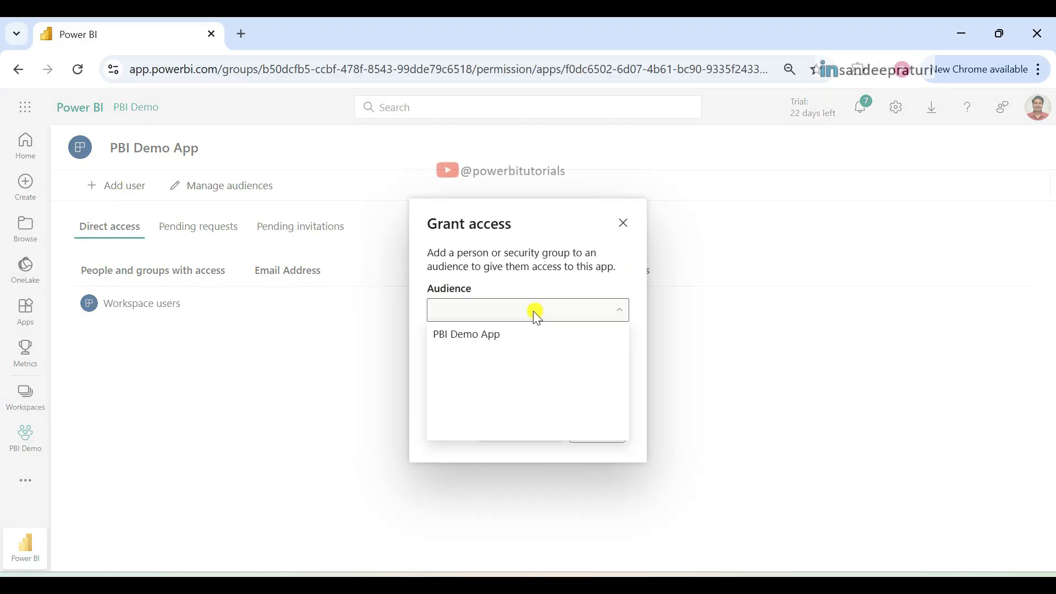
{"action": "left_click", "coordinate": [471, 337]}
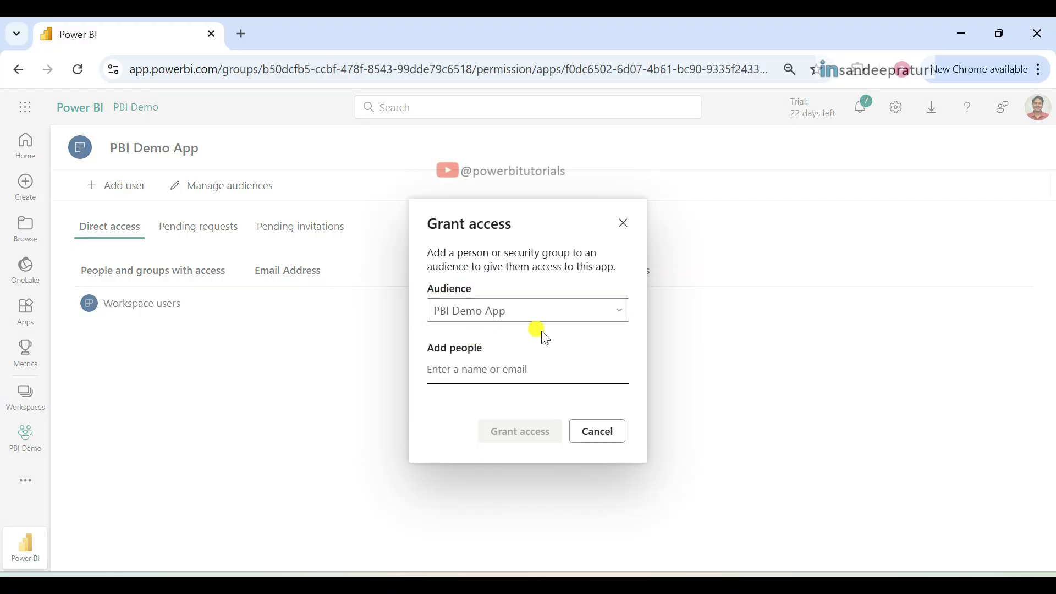
{"action": "left_click", "coordinate": [450, 369]}
{"action": "type", "text": "san"}
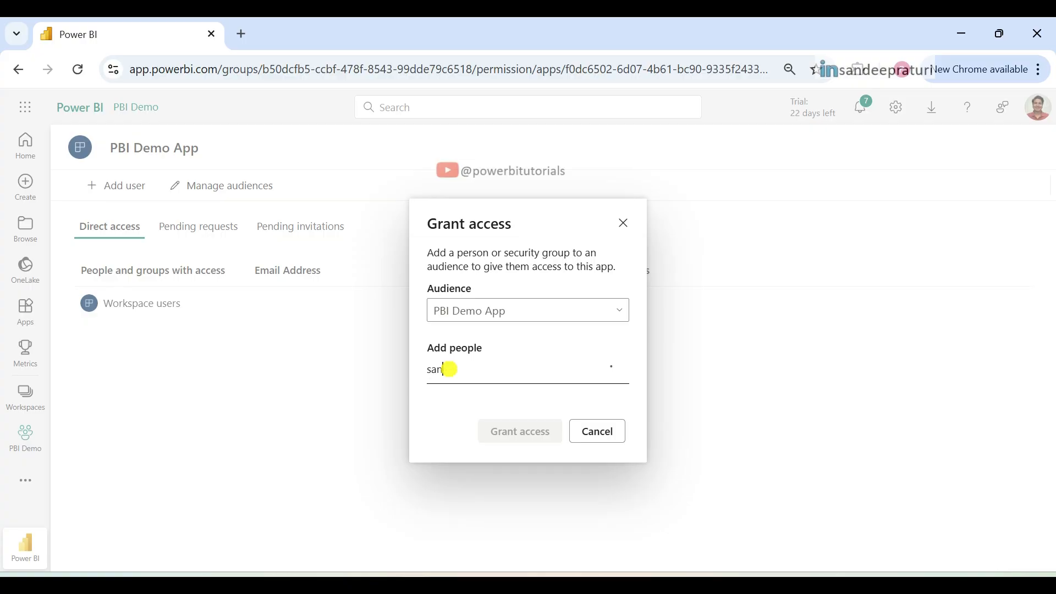
{"action": "type", "text": "dee"}
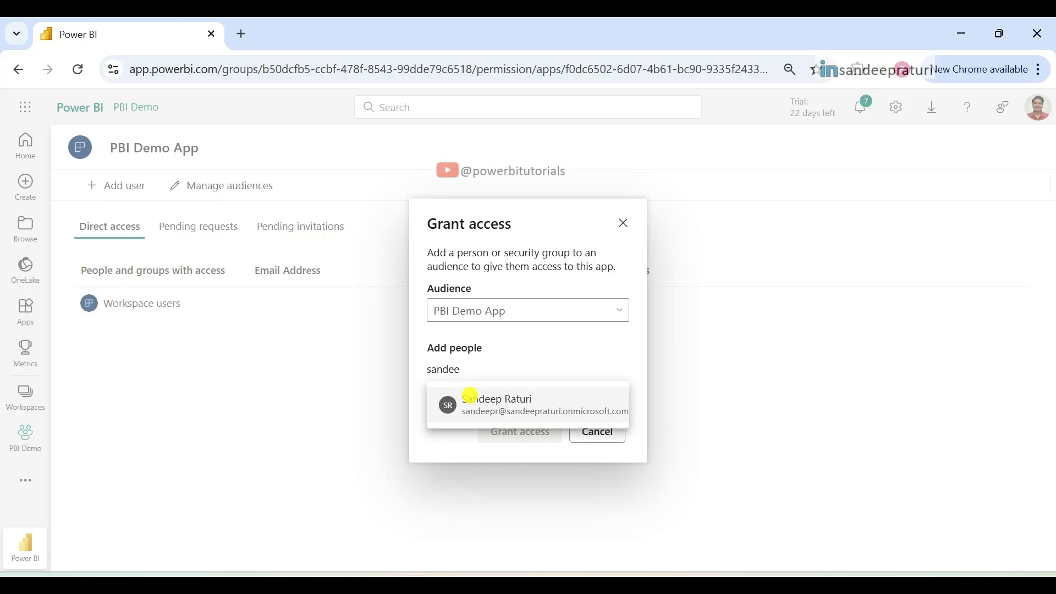
{"action": "left_click", "coordinate": [465, 398]}
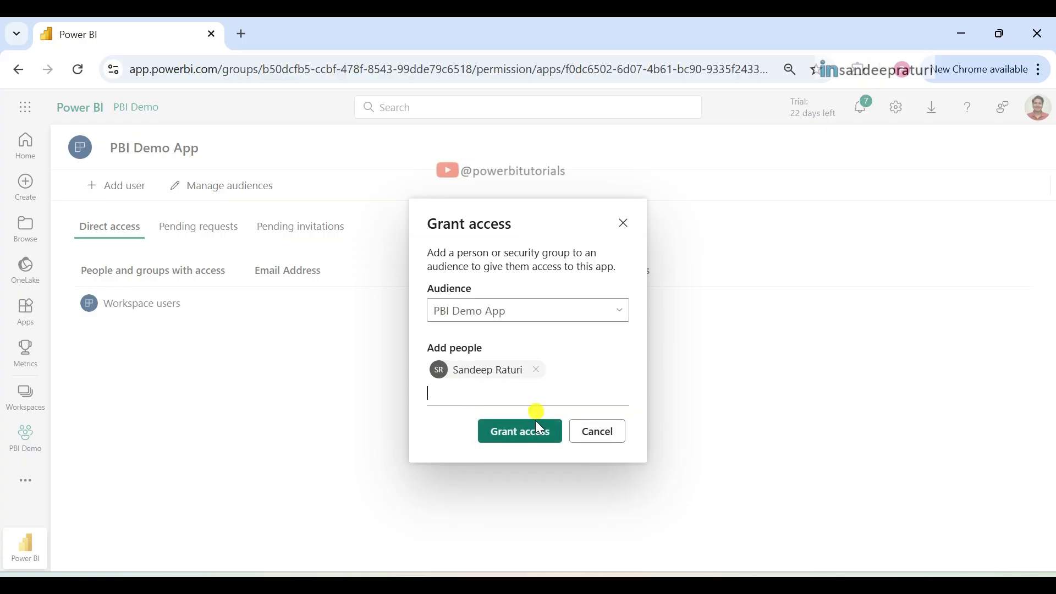
{"action": "left_click", "coordinate": [548, 445]}
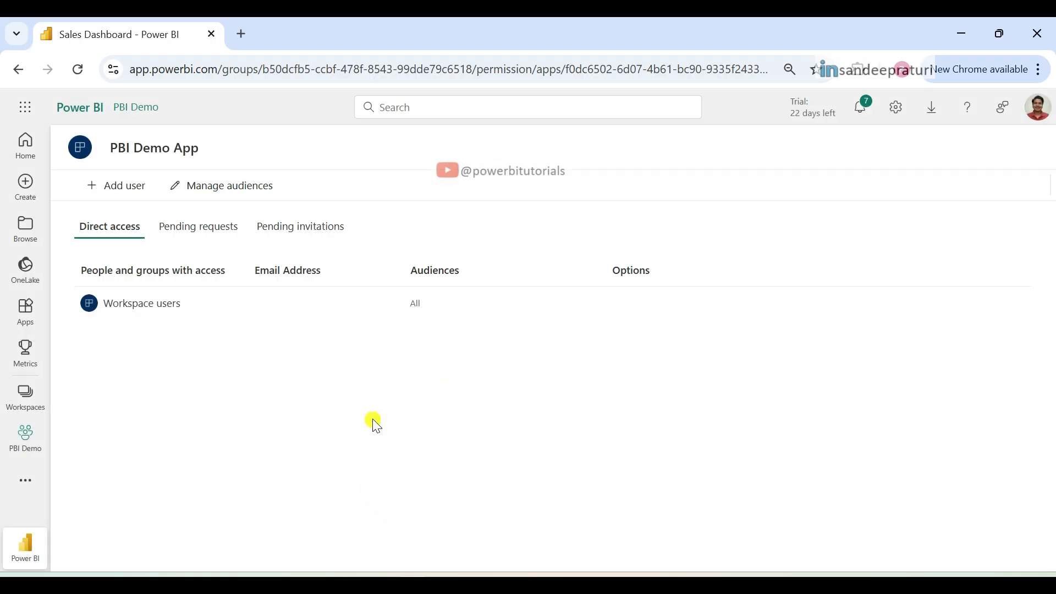
Step: Open the app's audience management and add a specific user by name to the PBI Demo App audience
{"action": "left_click", "coordinate": [223, 188]}
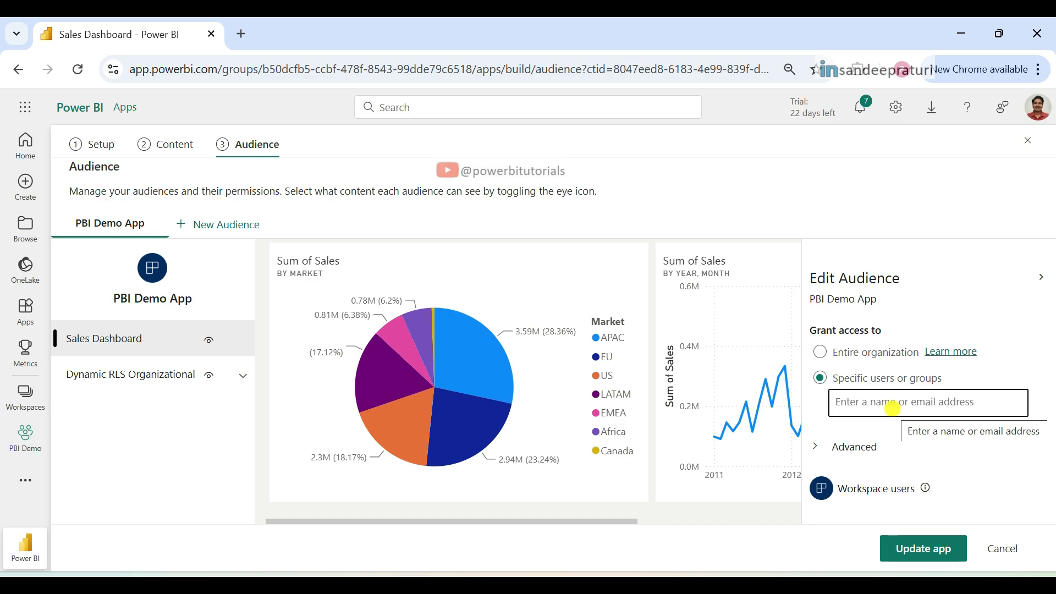
{"action": "type", "text": "dines"}
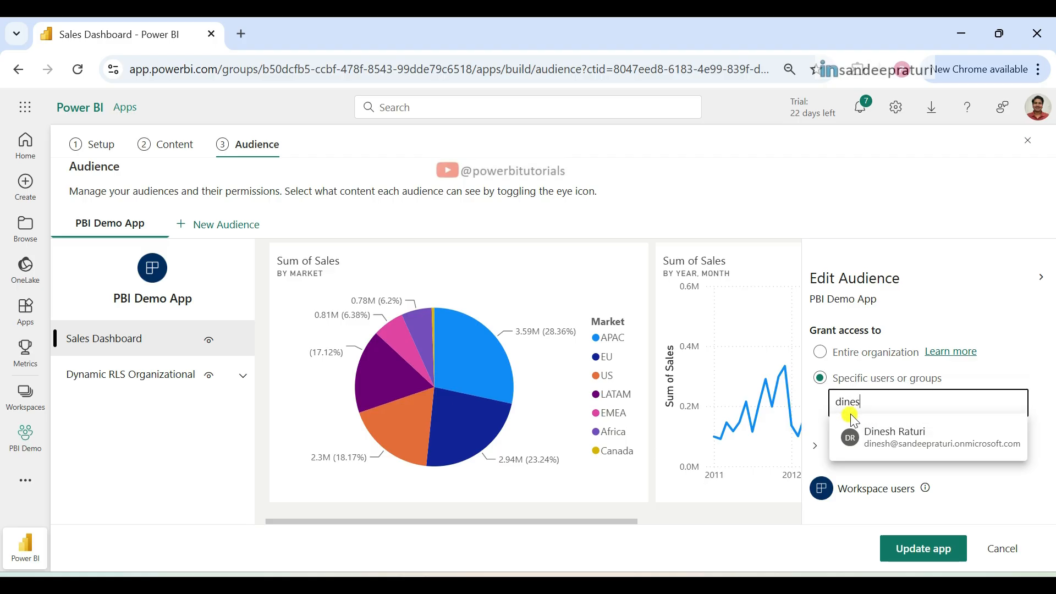
{"action": "left_click", "coordinate": [894, 437]}
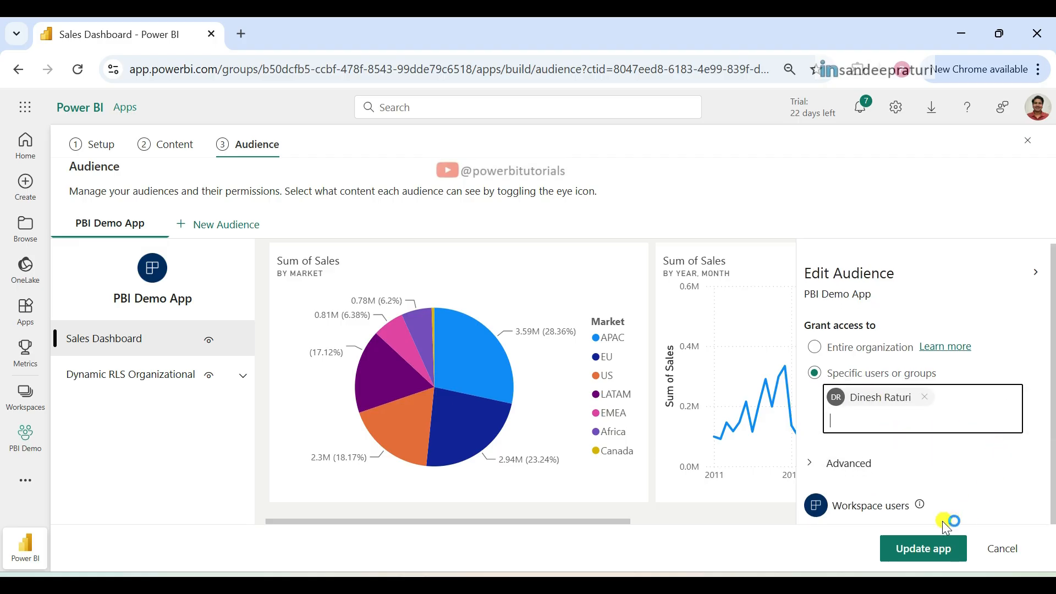
{"action": "left_click", "coordinate": [928, 557]}
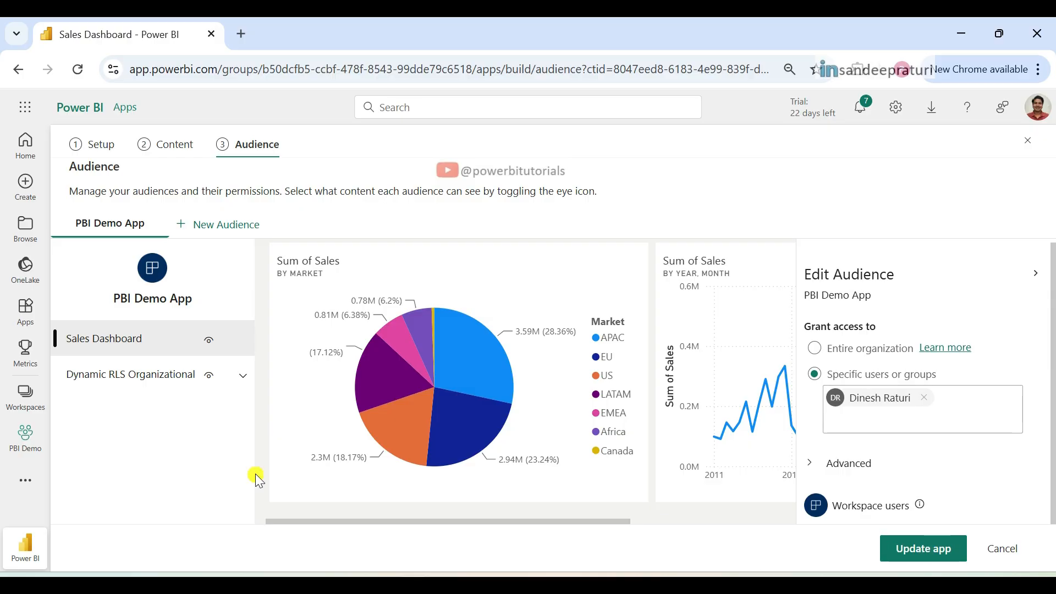
Step: Hide the Sales Dashboard from the PBI Demo App audience and make it visible again
{"action": "left_click", "coordinate": [213, 346]}
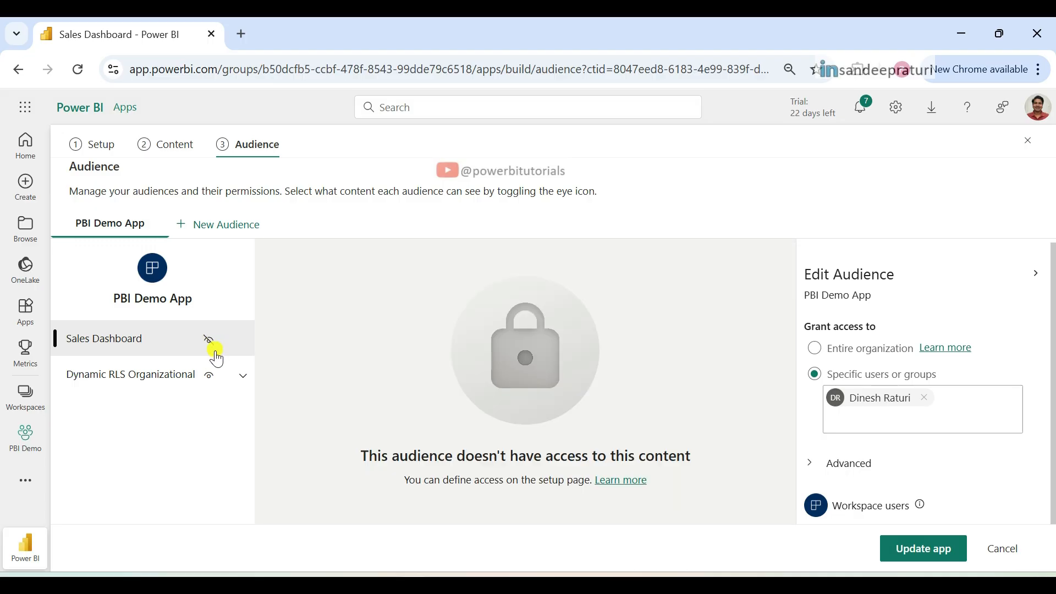
{"action": "left_click", "coordinate": [213, 346]}
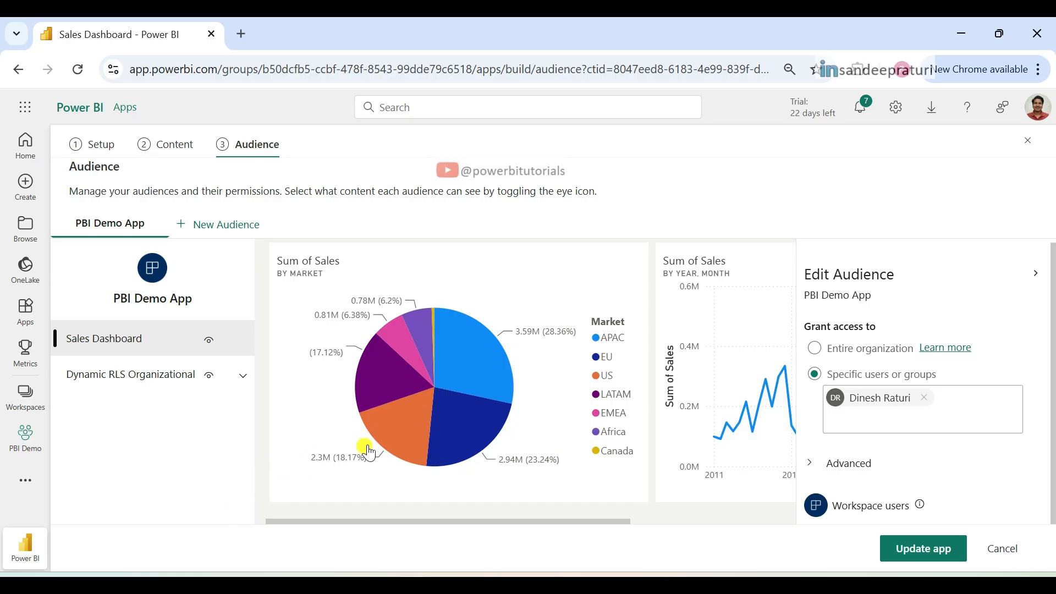
Step: Add another audience to the app and name it New
{"action": "left_click", "coordinate": [229, 231]}
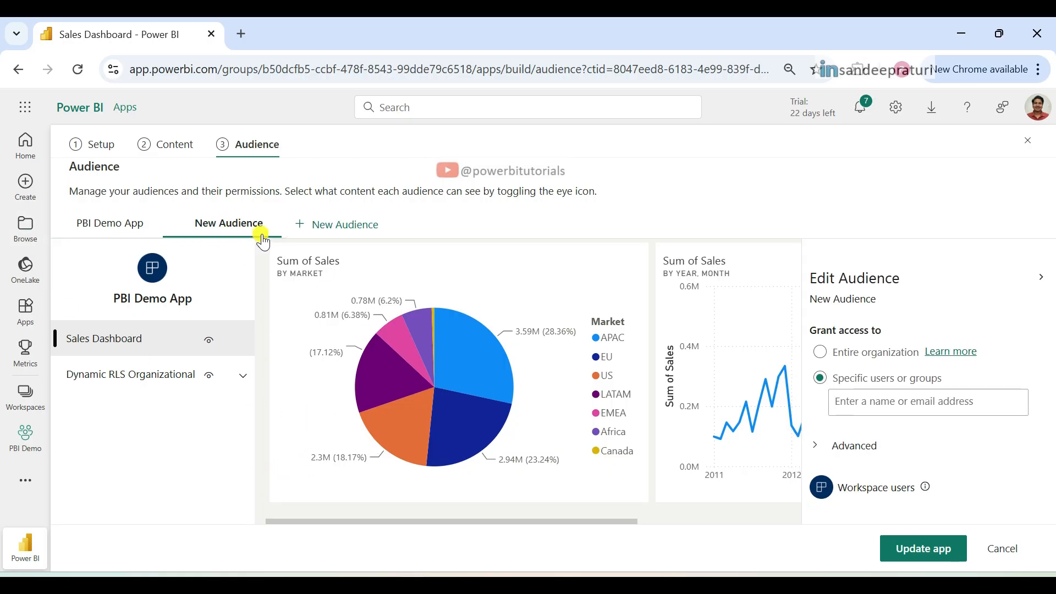
{"action": "double_click", "coordinate": [234, 222]}
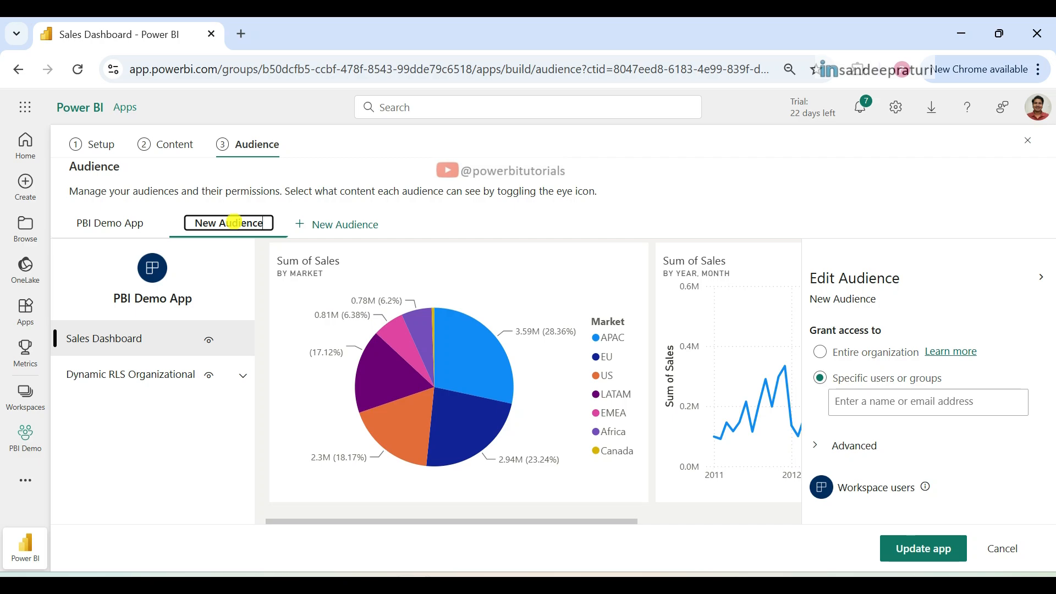
{"action": "key", "text": "ctrl+a"}
{"action": "key", "text": "BackSpace"}
{"action": "type", "text": "New"}
{"action": "key", "text": "Return"}
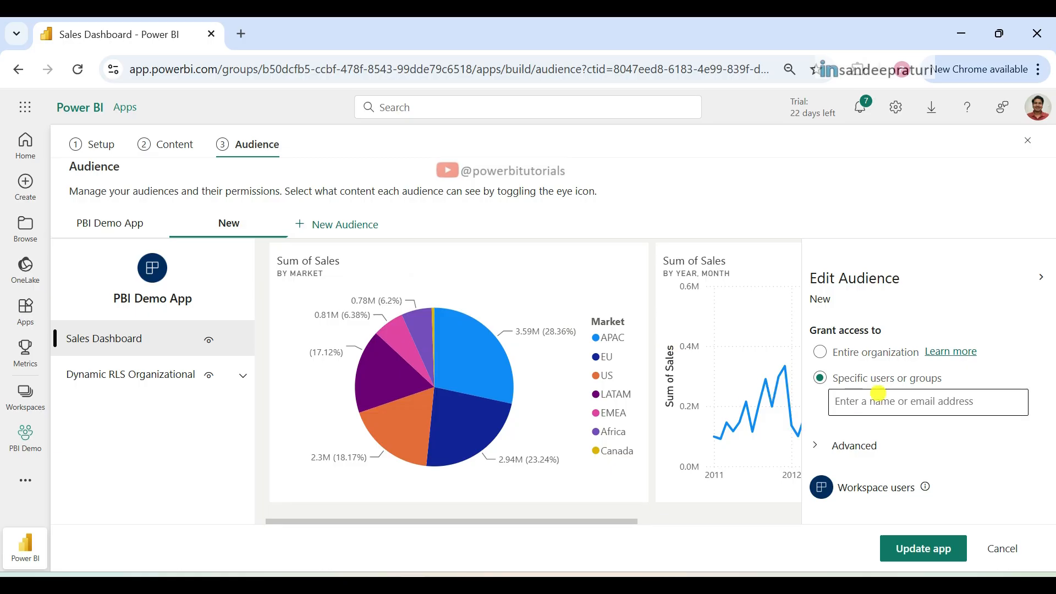
Step: Hide the Sales Dashboard from the New audience and Dynamic RLS Organizational from the PBI Demo App audience
{"action": "left_click", "coordinate": [879, 403]}
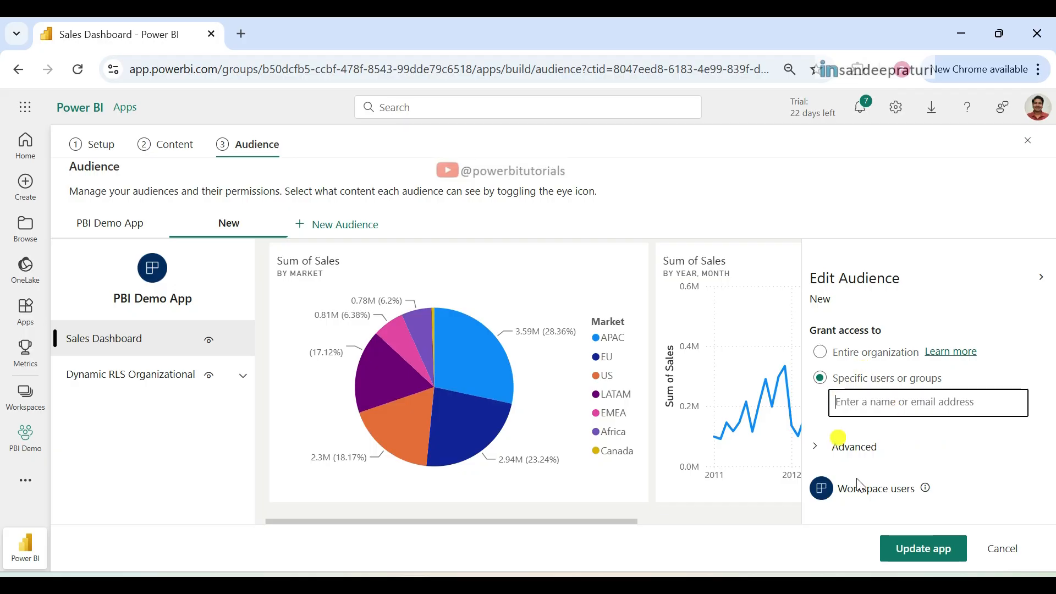
{"action": "left_click", "coordinate": [914, 550]}
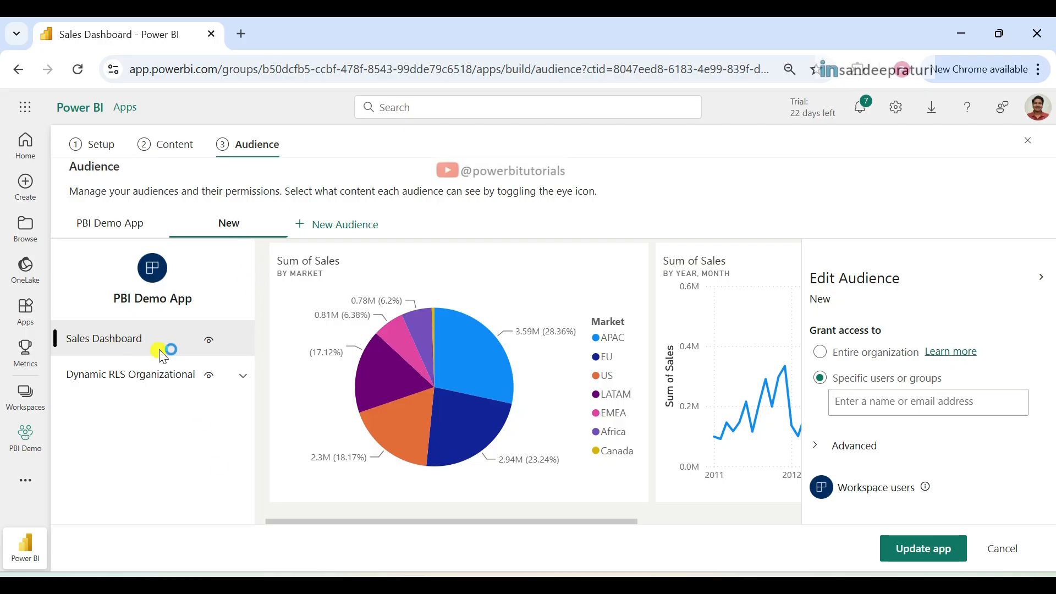
{"action": "left_click", "coordinate": [211, 347]}
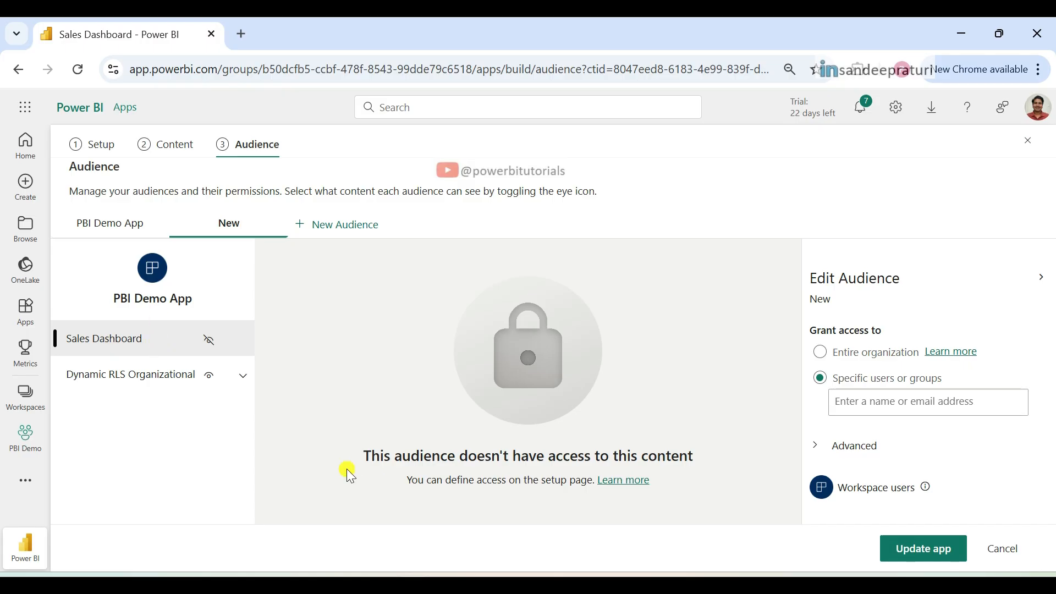
{"action": "left_click", "coordinate": [118, 227]}
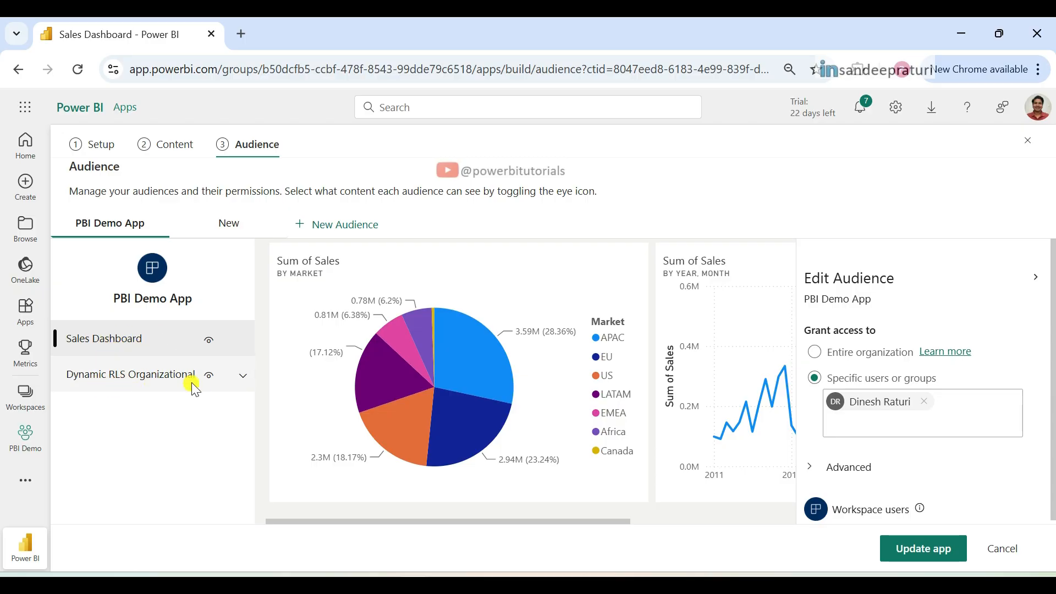
{"action": "left_click", "coordinate": [210, 378]}
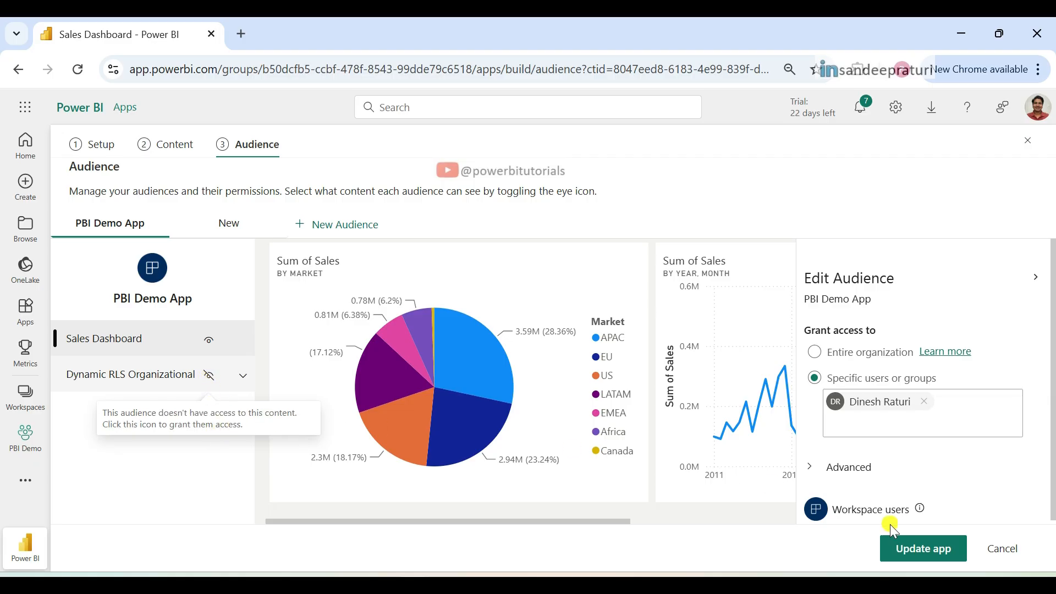
{"action": "left_click", "coordinate": [923, 552]}
Step: Review the New audience's content access and publish the app update
{"action": "left_click", "coordinate": [236, 229]}
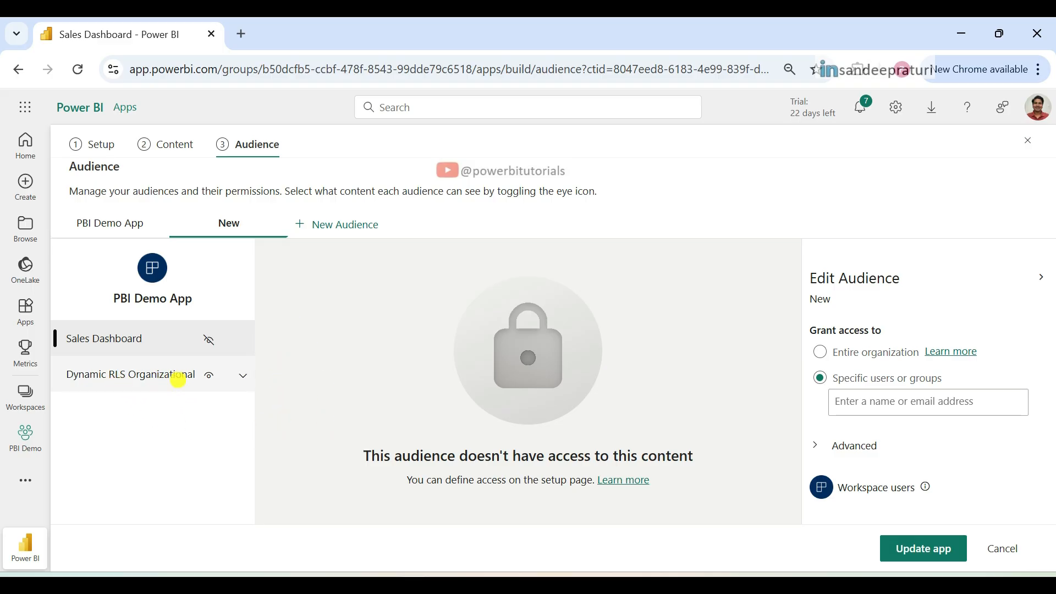
{"action": "left_click", "coordinate": [160, 348]}
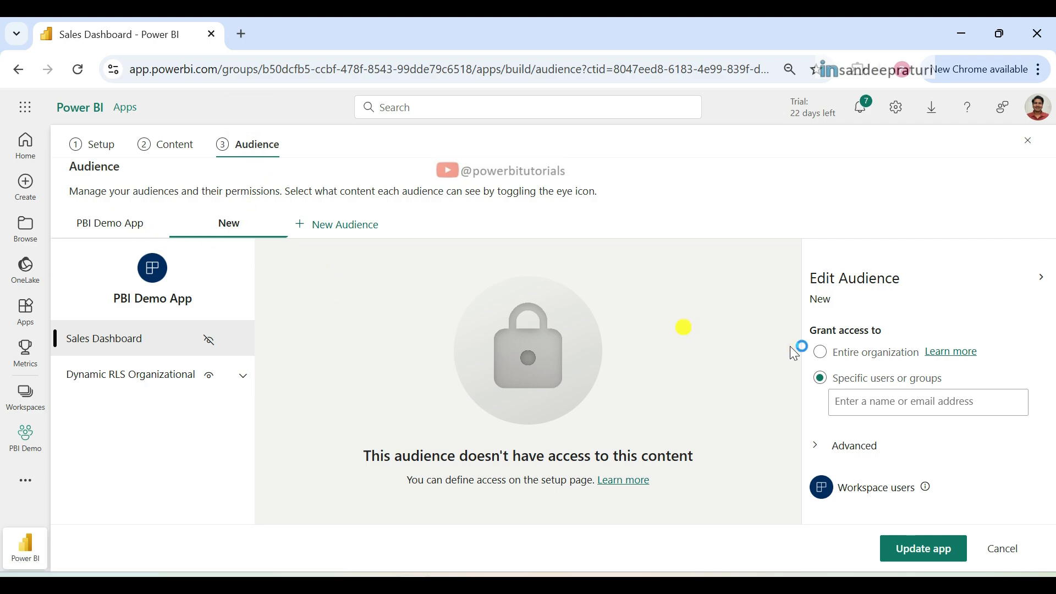
{"action": "left_click", "coordinate": [923, 548]}
{"action": "left_click", "coordinate": [645, 379]}
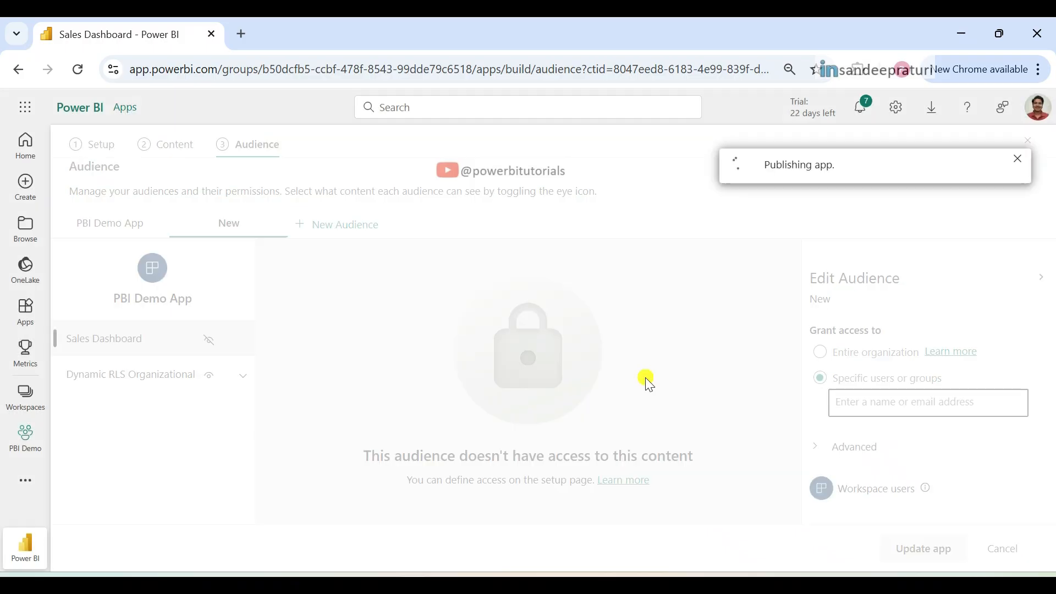
{"action": "left_click", "coordinate": [804, 403]}
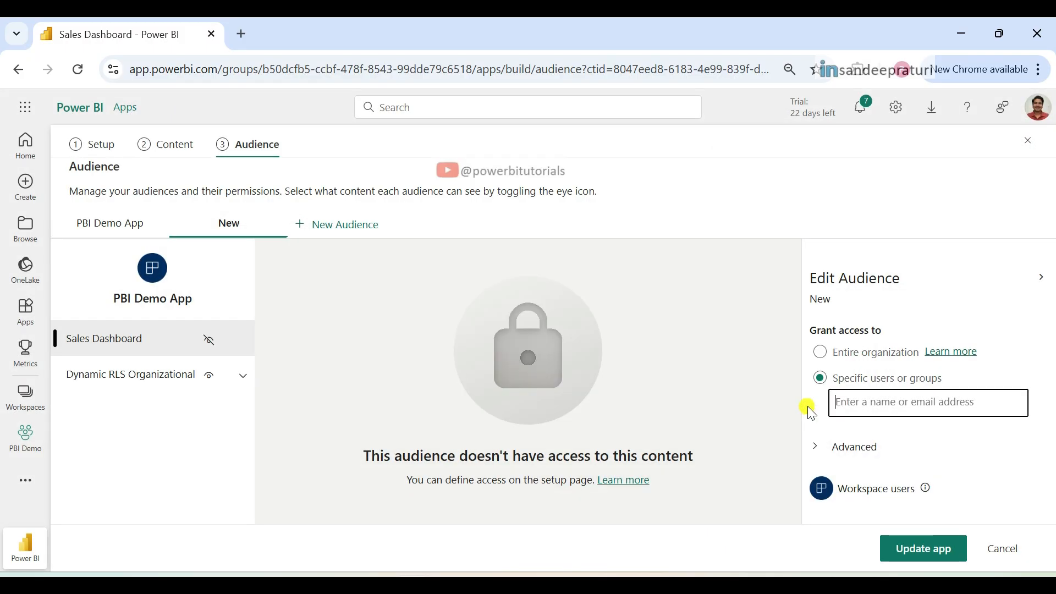
Step: Return to the PBI Demo App's permissions and show the audience choices for granting another user access
{"action": "left_click", "coordinate": [26, 313]}
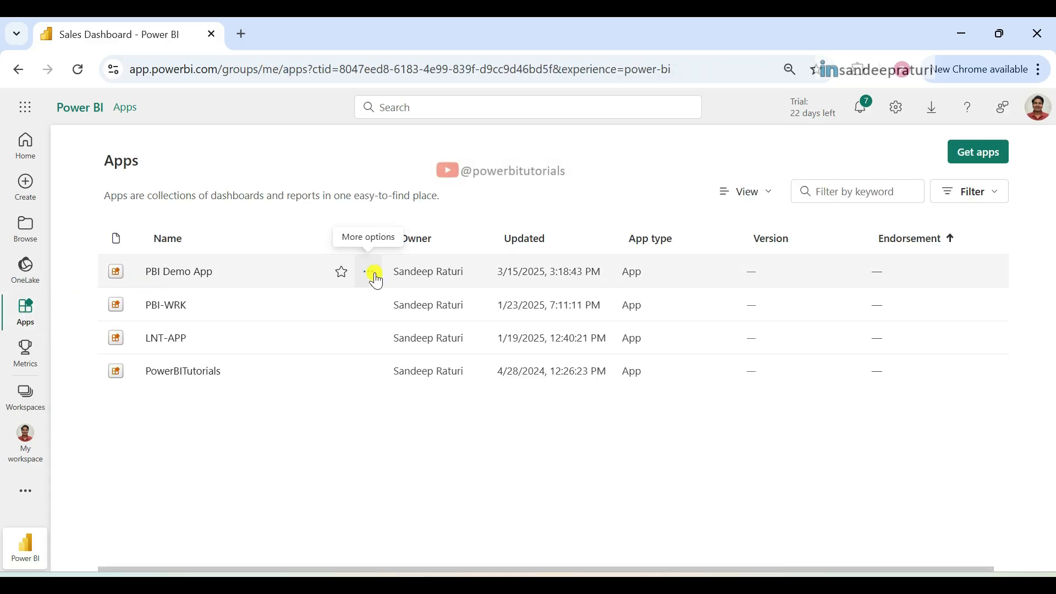
{"action": "left_click", "coordinate": [370, 275]}
{"action": "left_click", "coordinate": [427, 358]}
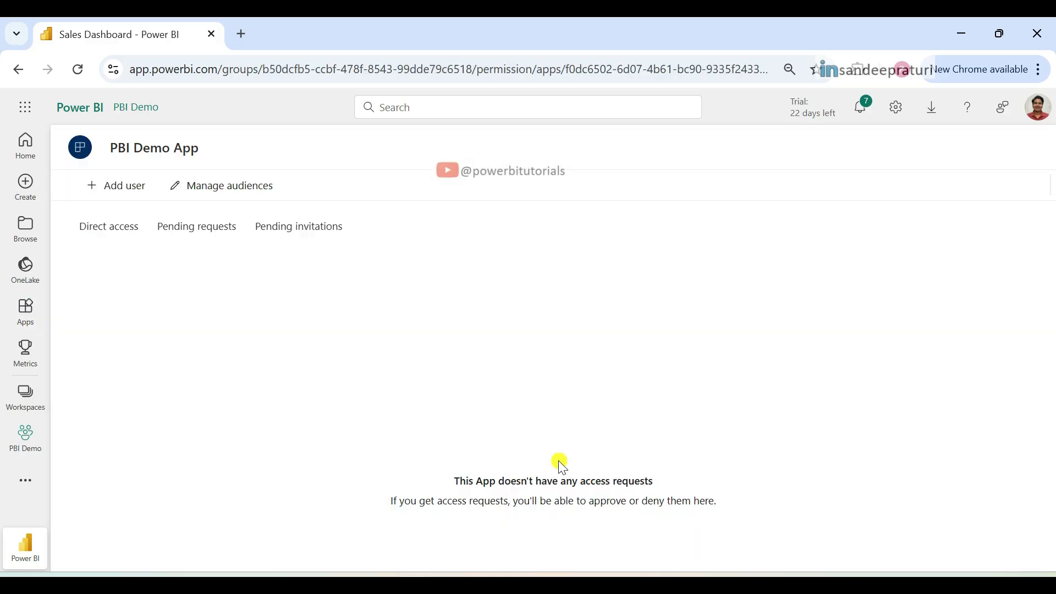
{"action": "left_click", "coordinate": [126, 193]}
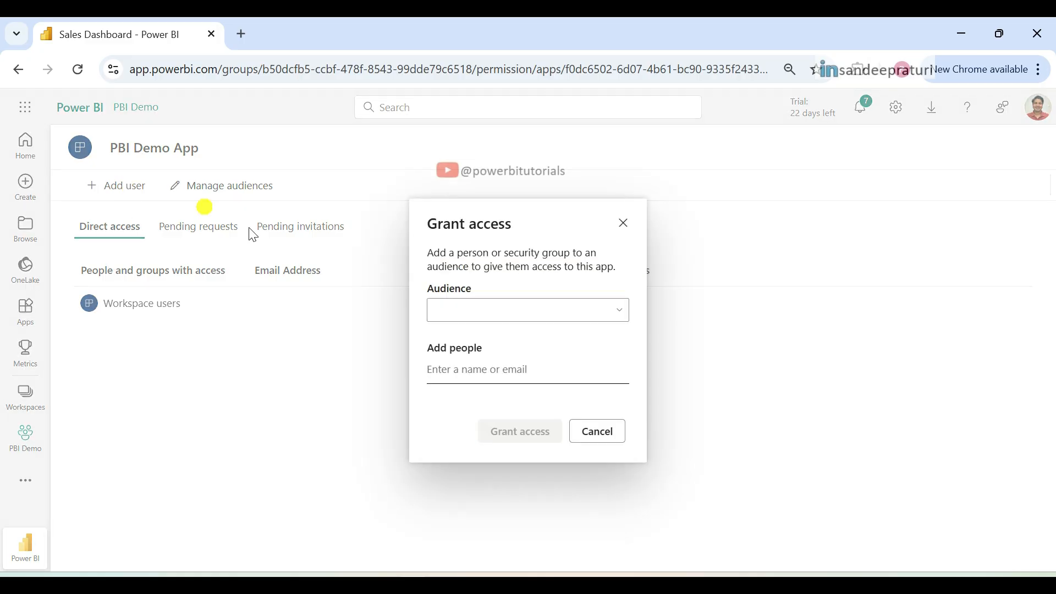
{"action": "left_click", "coordinate": [620, 311]}
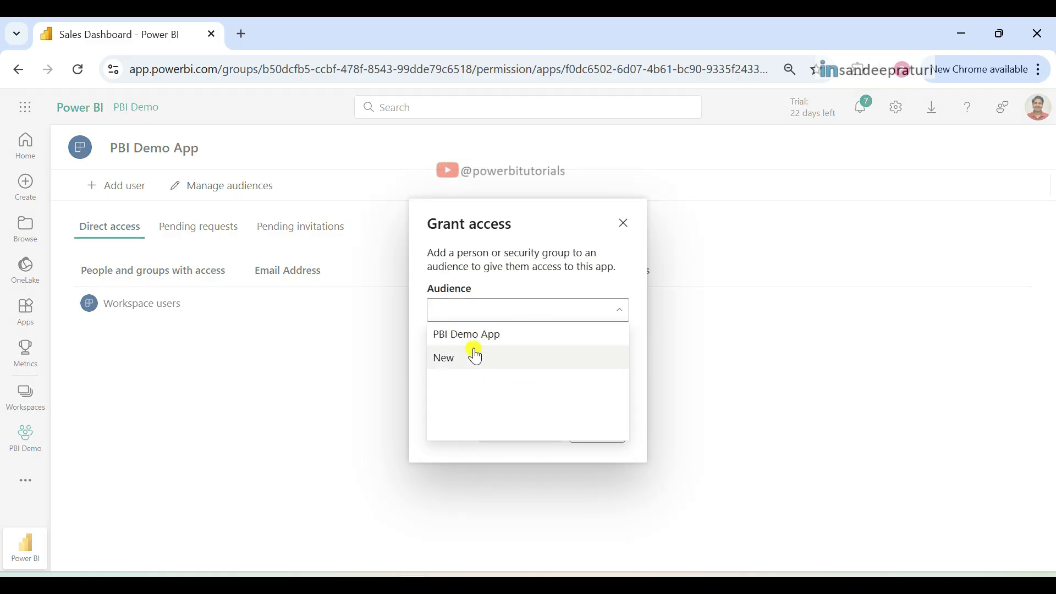